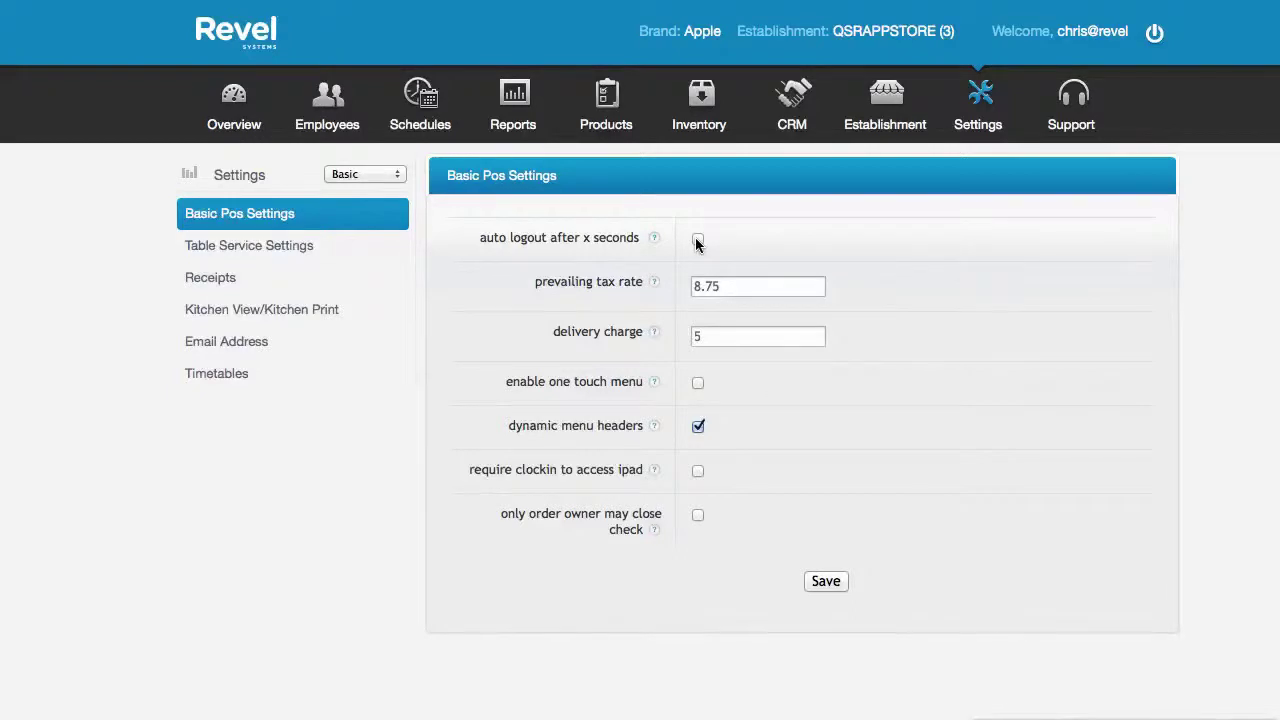
Step: Try auto logout with a delay of 60 seconds, and turn the option off again
left_click(697, 241)
left_click(793, 264)
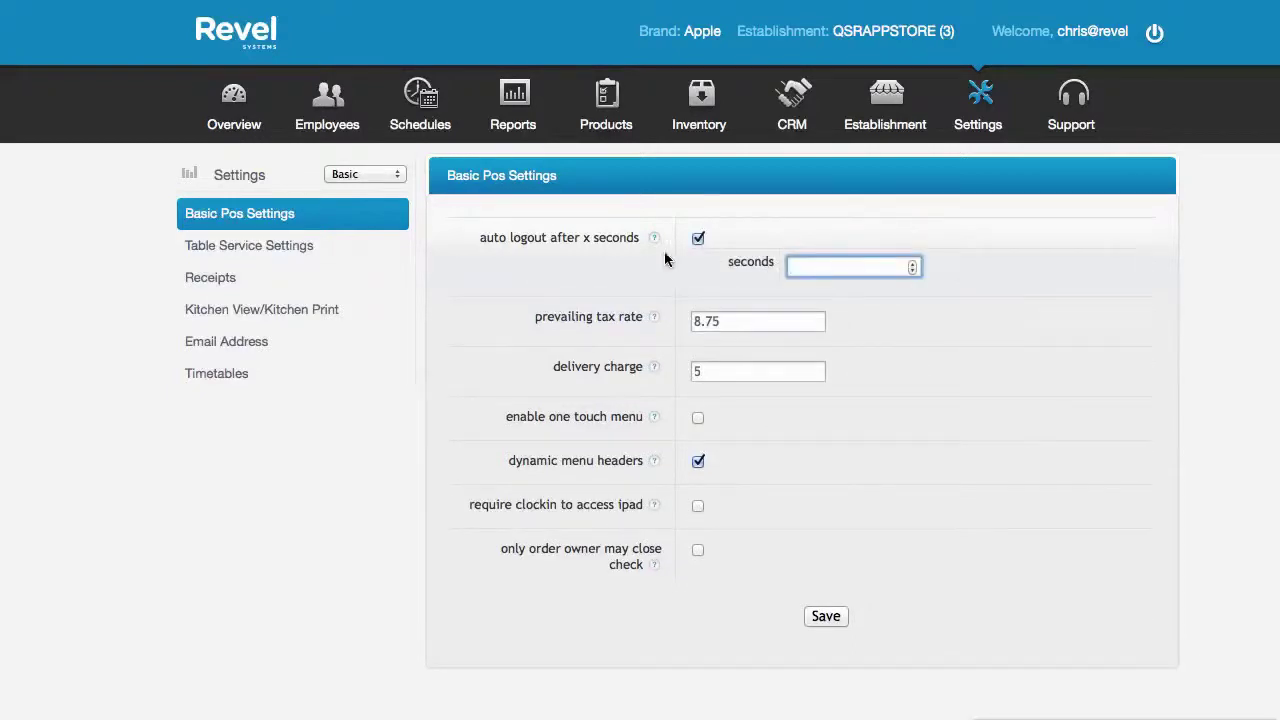
type("60")
left_click(703, 274)
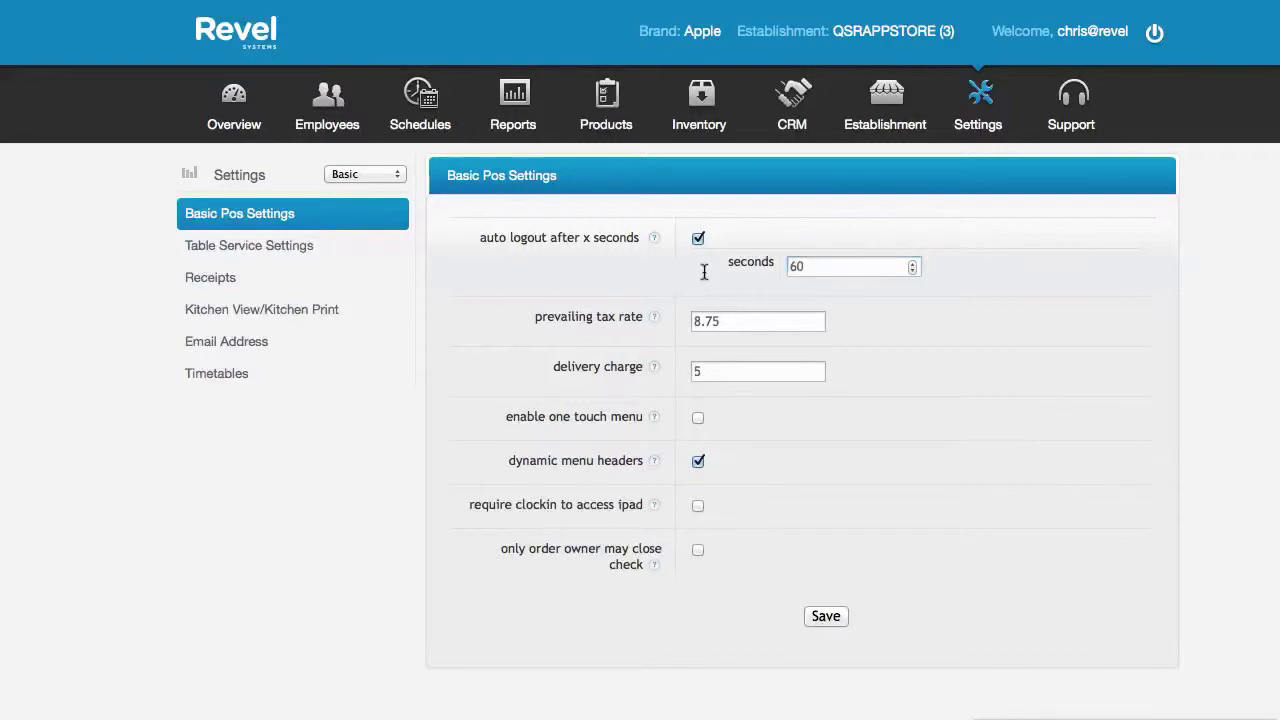
mouse_move(656, 247)
left_click_drag(820, 266, 780, 265)
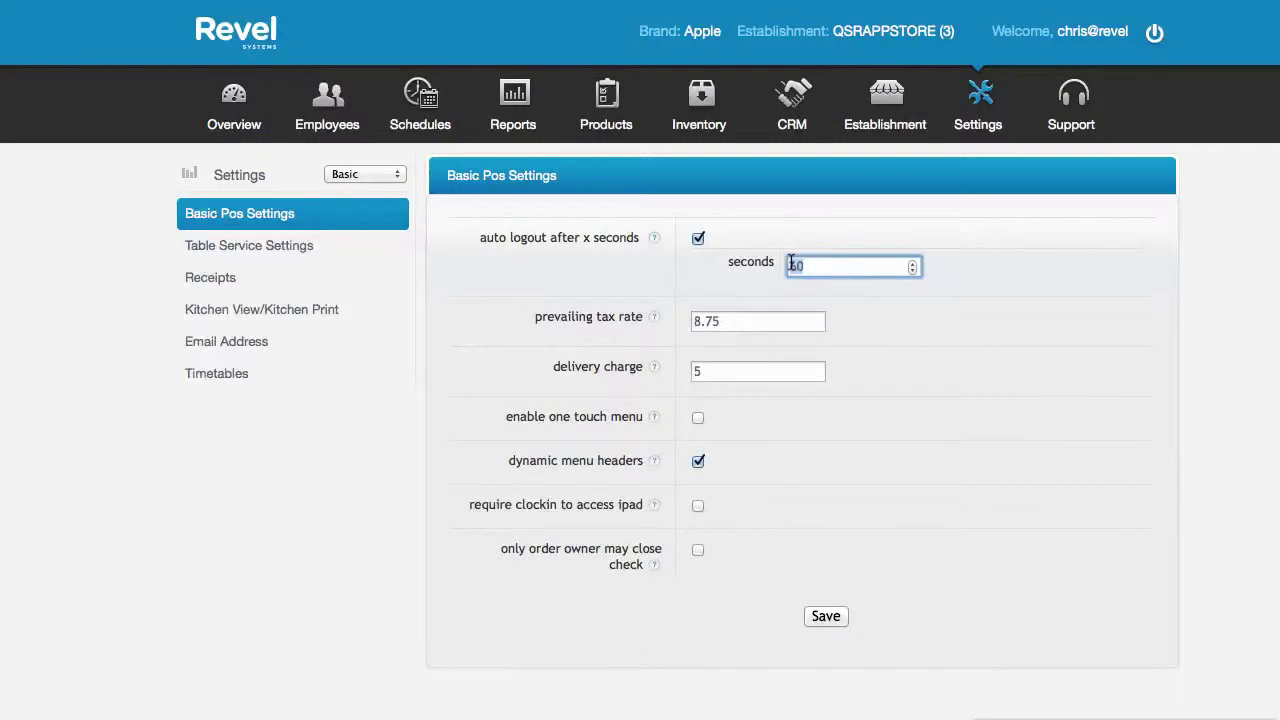
left_click(697, 238)
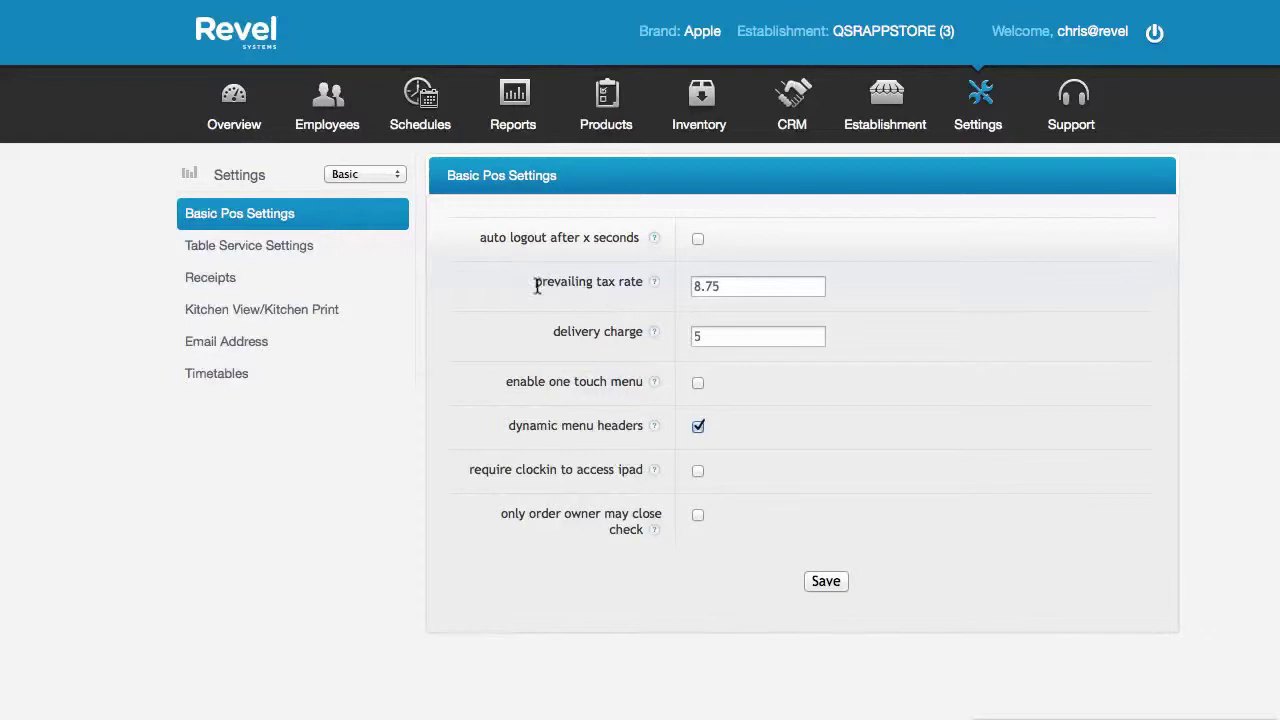
Step: Review the prevailing tax rate, including its help text, and the delivery charge in the basic POS settings
left_click_drag(530, 281, 647, 276)
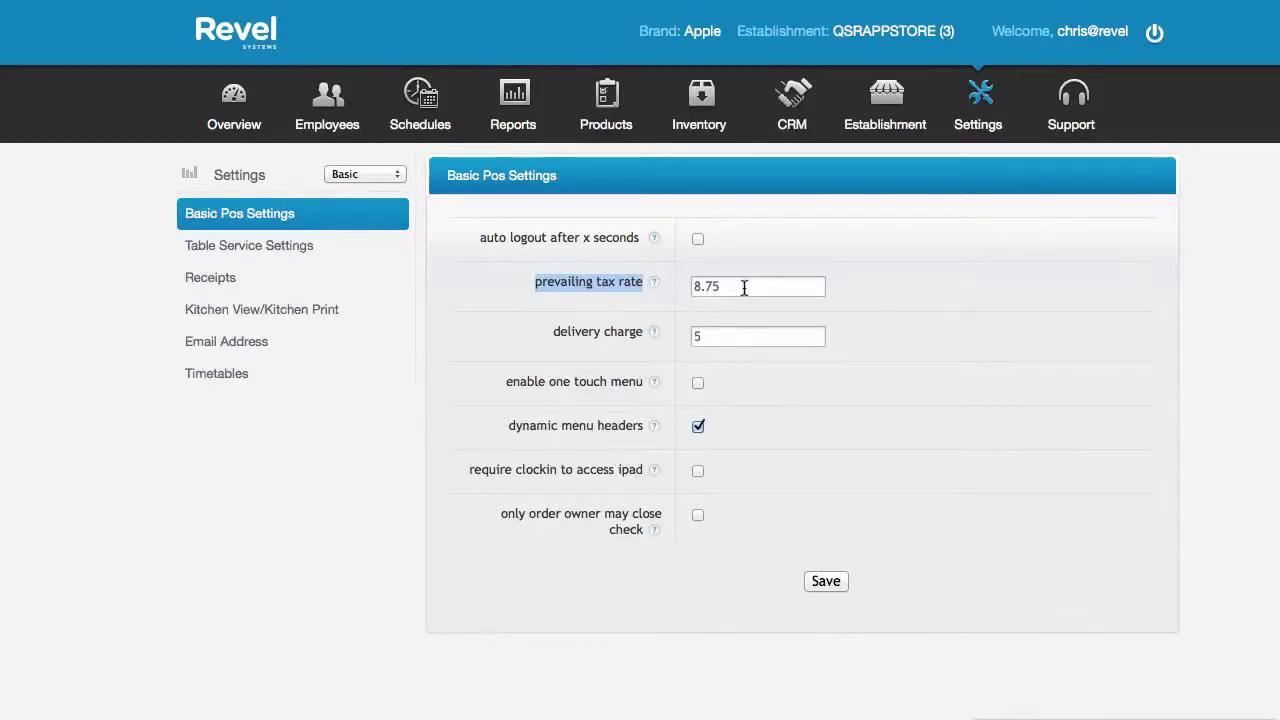
left_click_drag(743, 286, 689, 286)
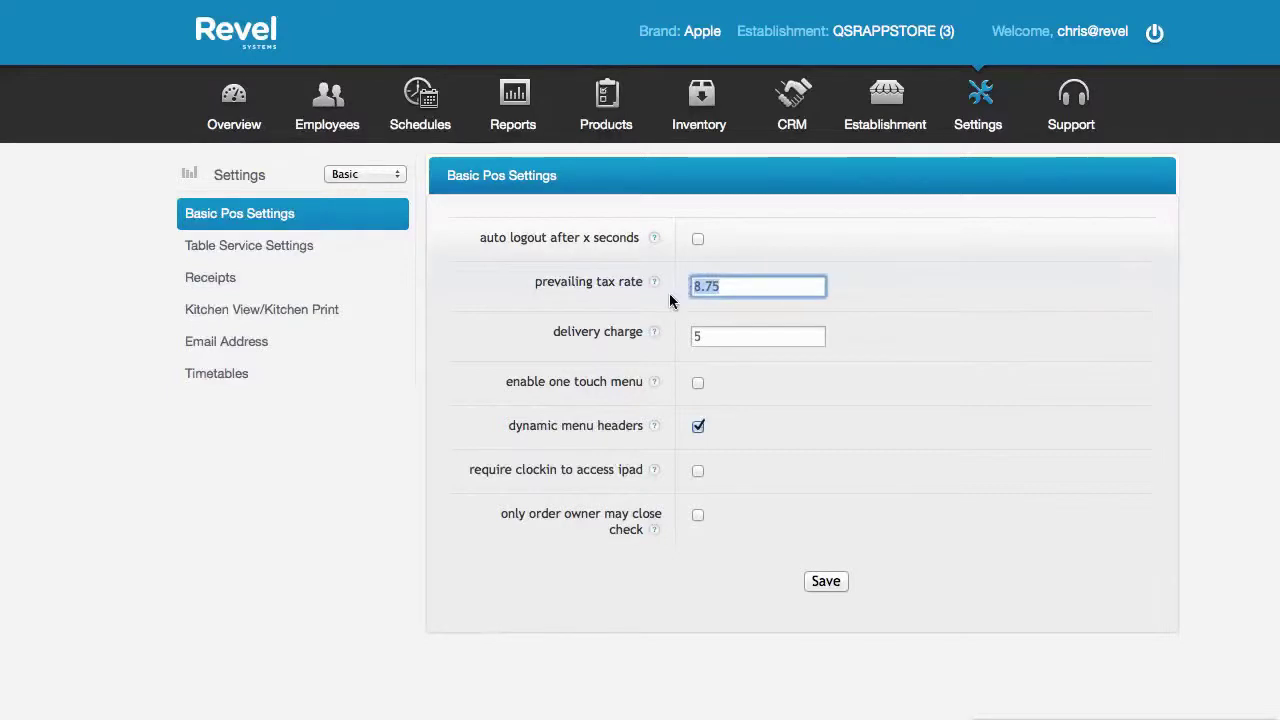
mouse_move(650, 283)
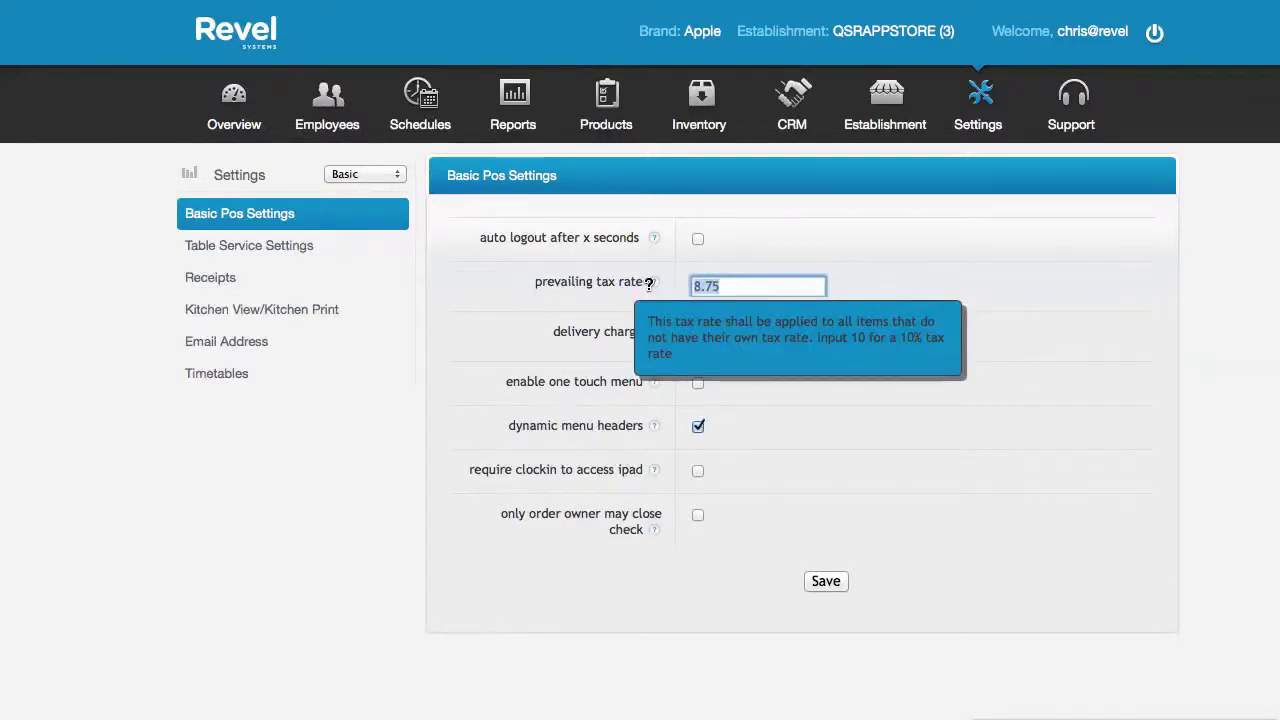
left_click_drag(553, 335, 645, 338)
left_click_drag(724, 340, 688, 338)
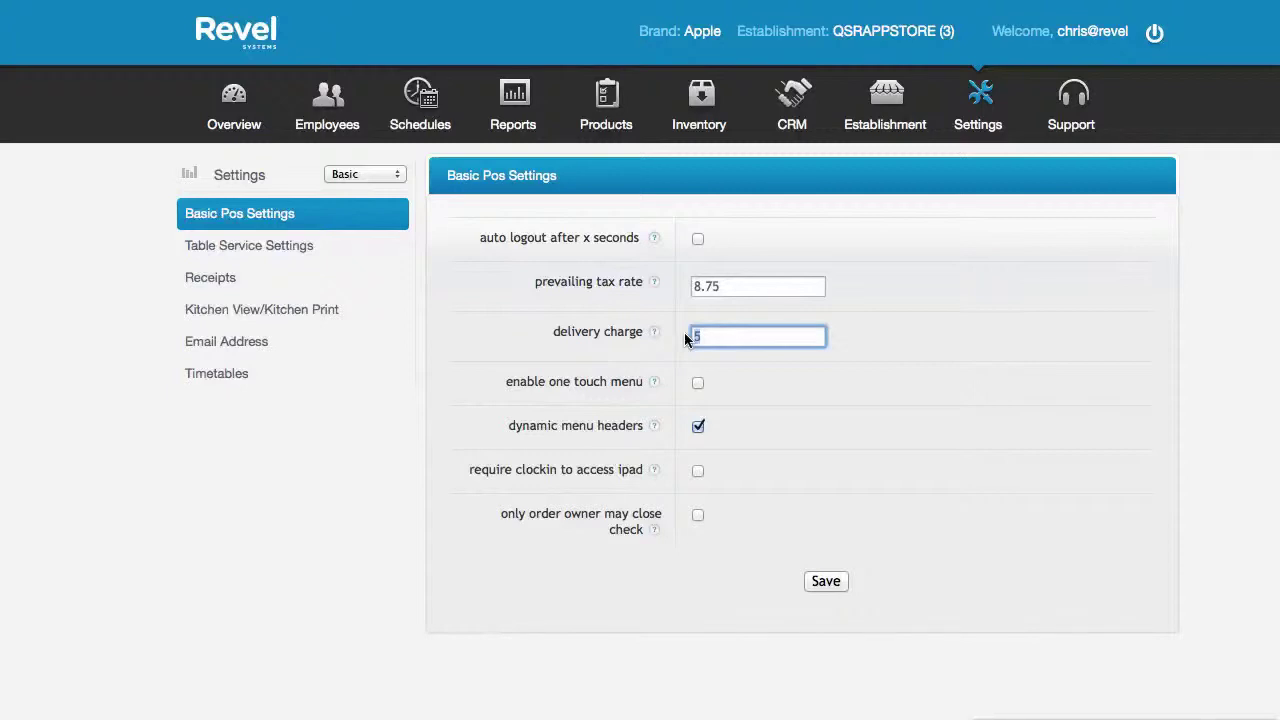
Step: Try enabling the one touch menu, and turn the option off again
left_click_drag(503, 383, 645, 383)
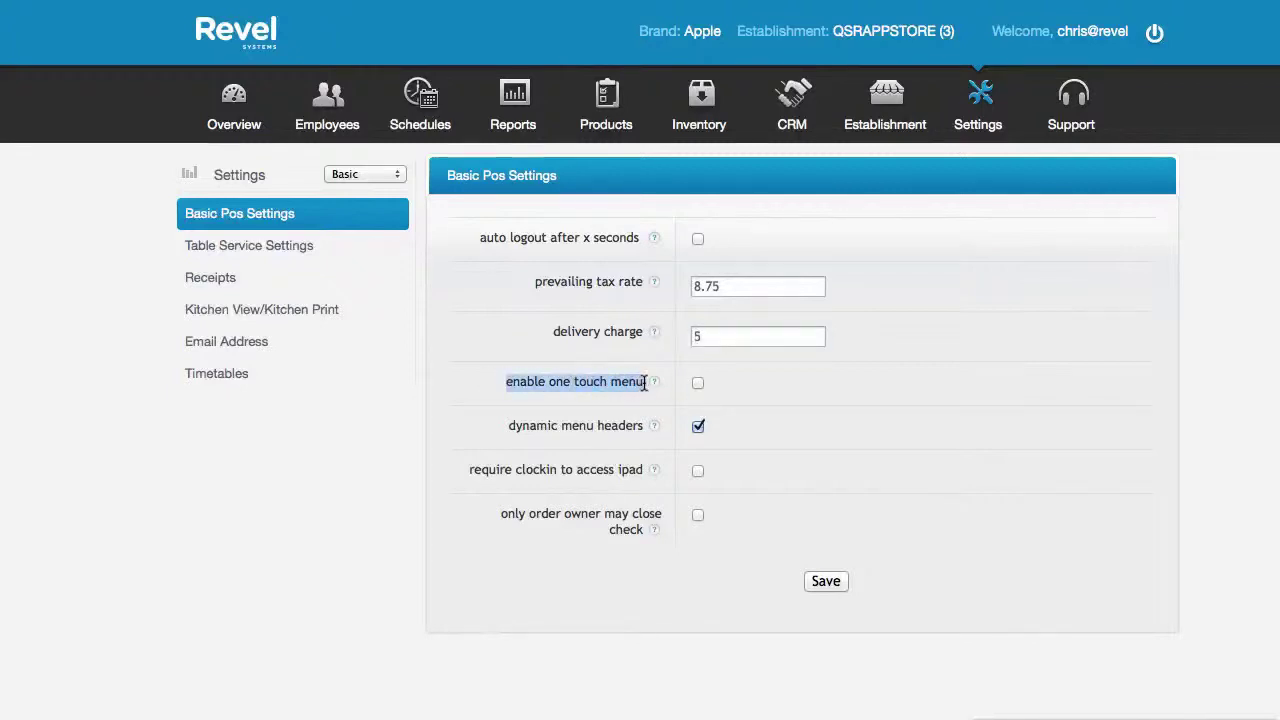
left_click(698, 386)
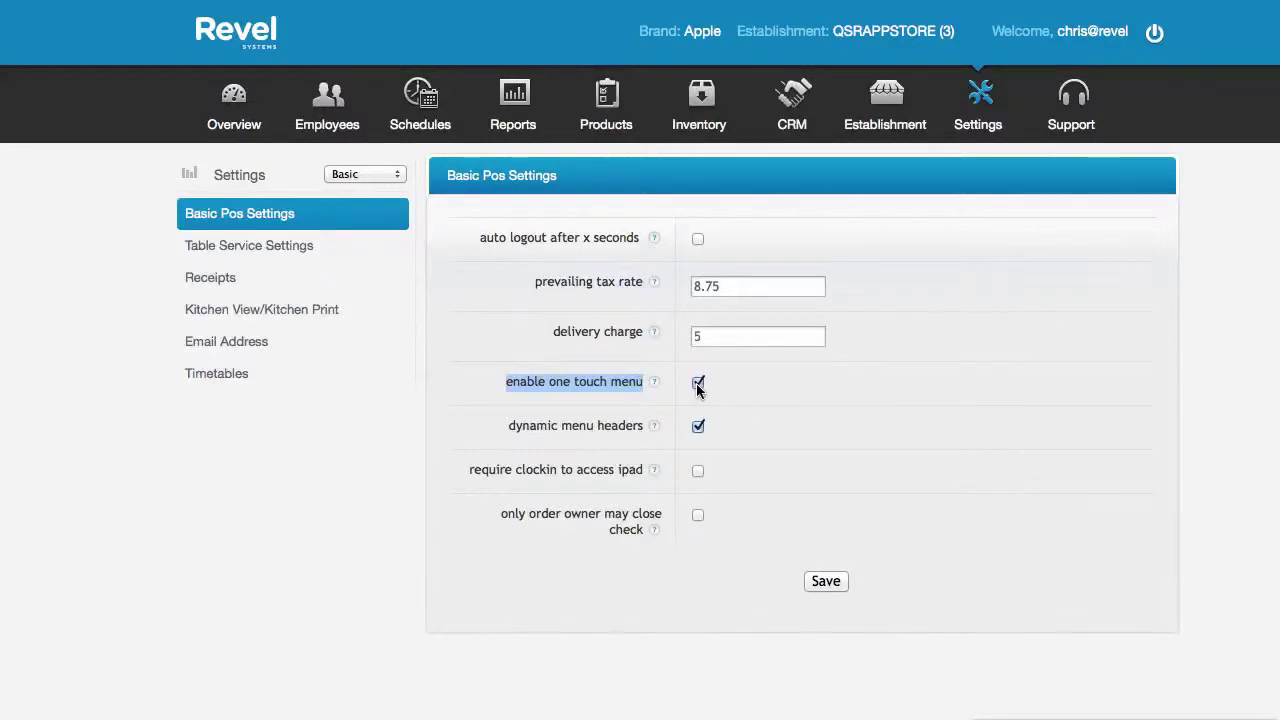
left_click(635, 385)
left_click_drag(506, 385, 646, 385)
left_click_drag(487, 386, 630, 383)
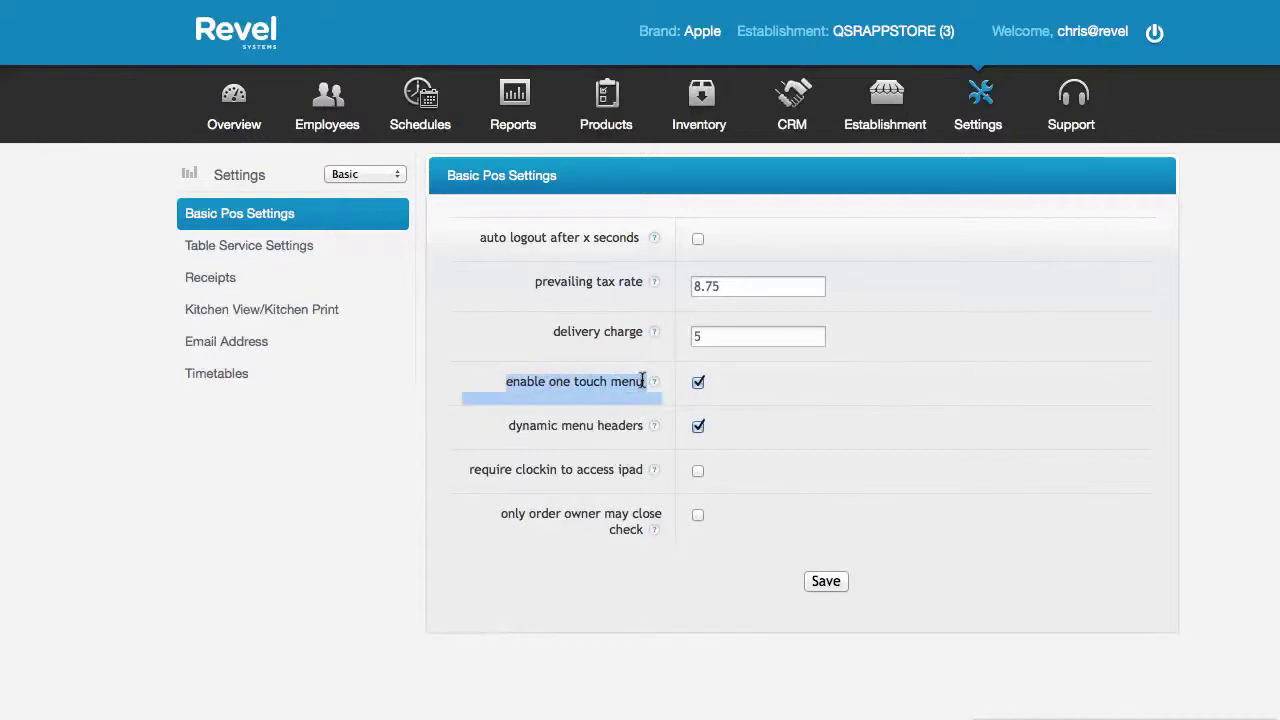
double_click(522, 385)
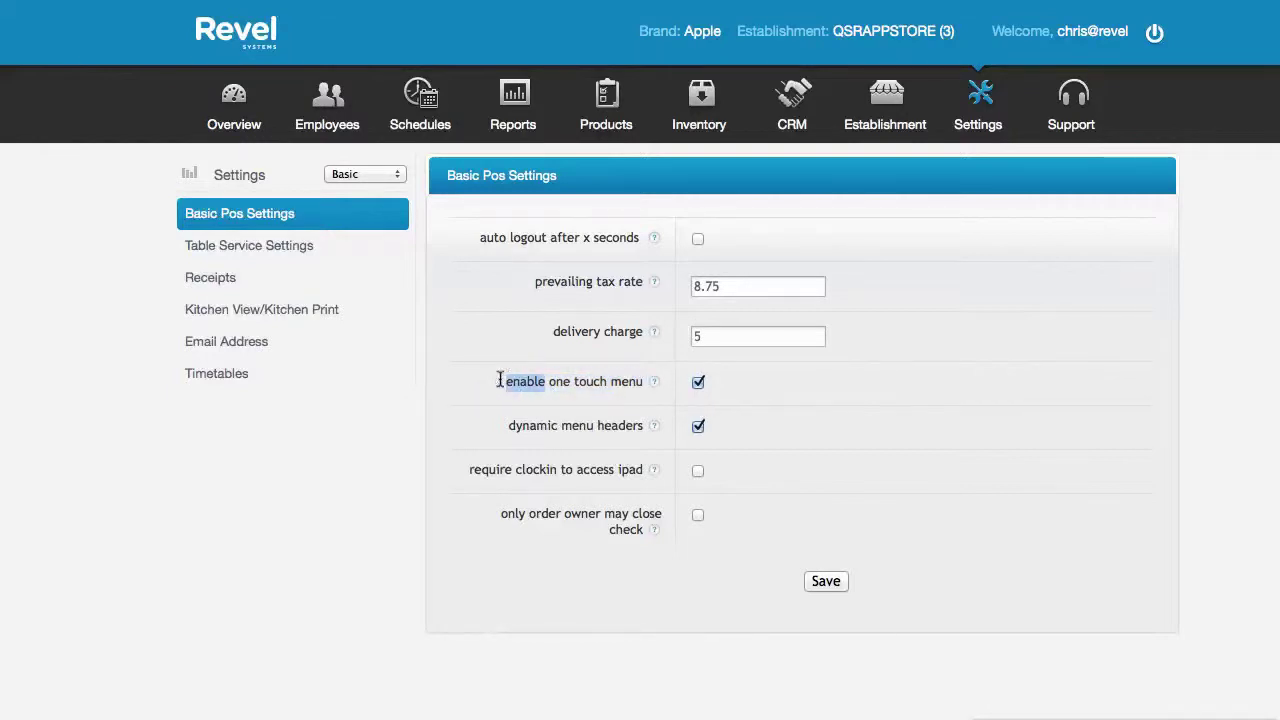
left_click(489, 379)
left_click(698, 383)
left_click_drag(507, 380, 646, 381)
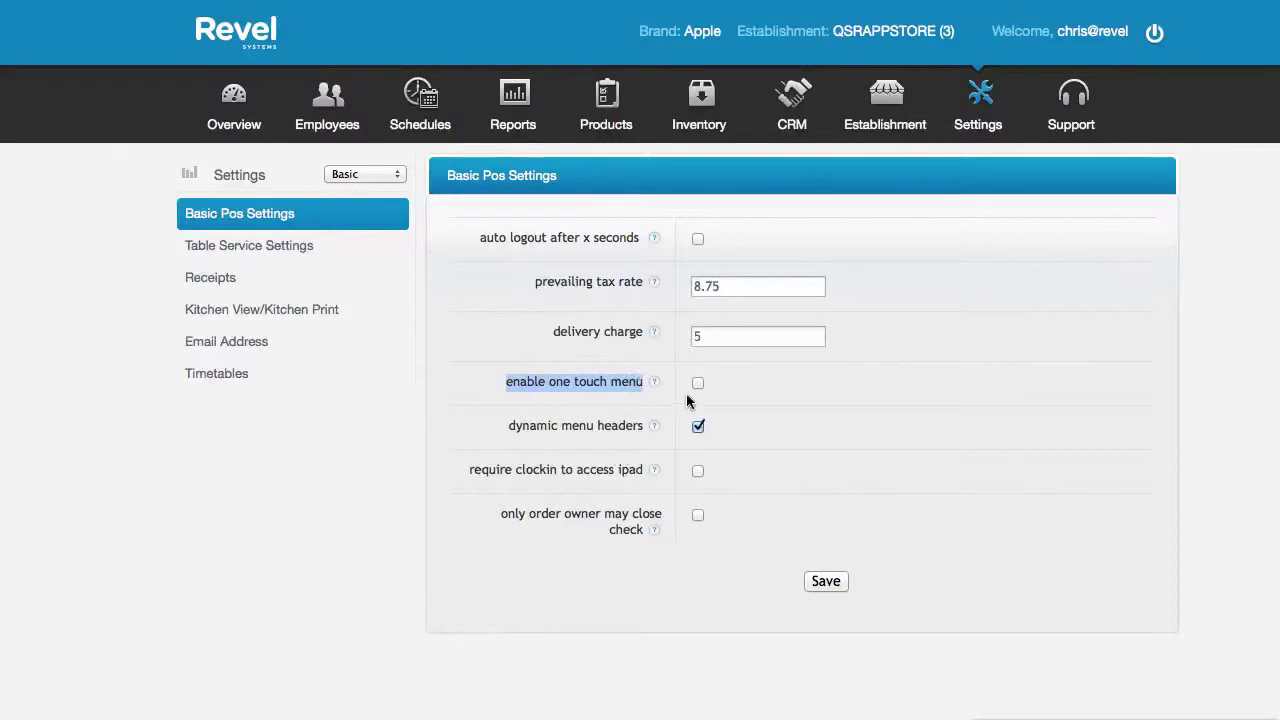
Step: Review the dynamic menu headers, the clock-in requirement for iPad access, and the option that only the order owner may close a check
left_click(698, 427)
left_click_drag(465, 470, 648, 470)
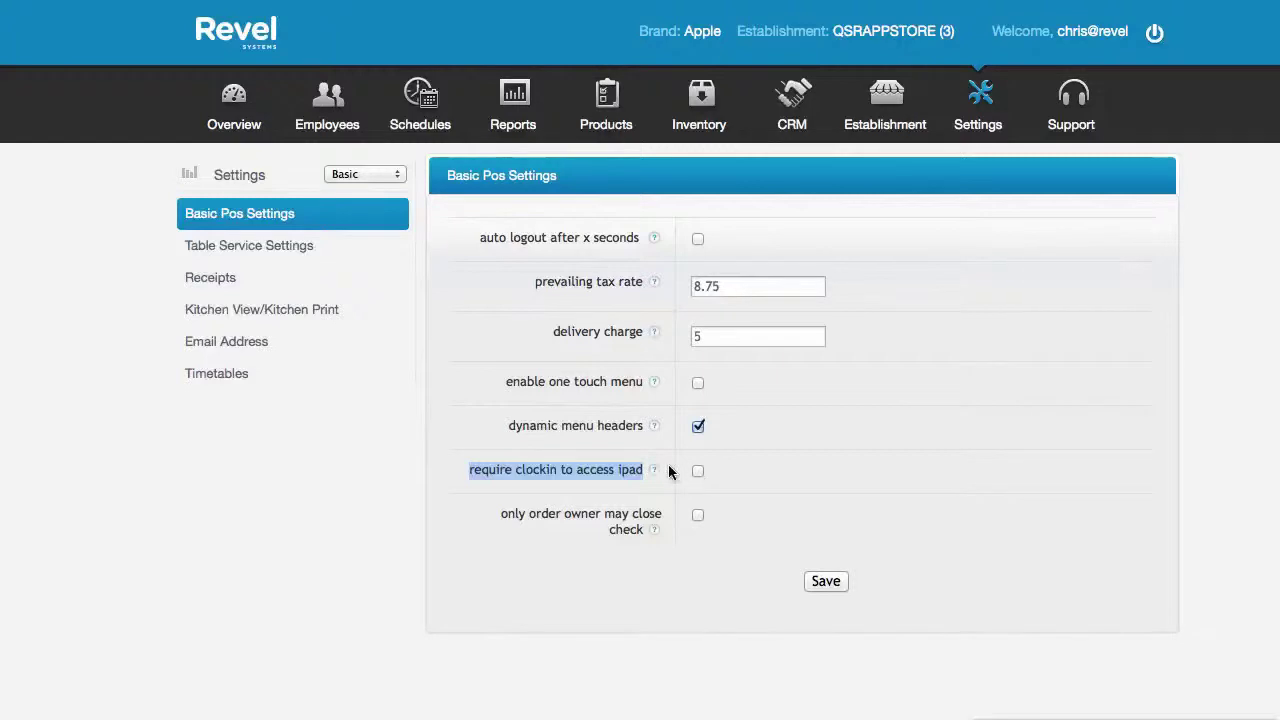
left_click_drag(500, 513, 652, 529)
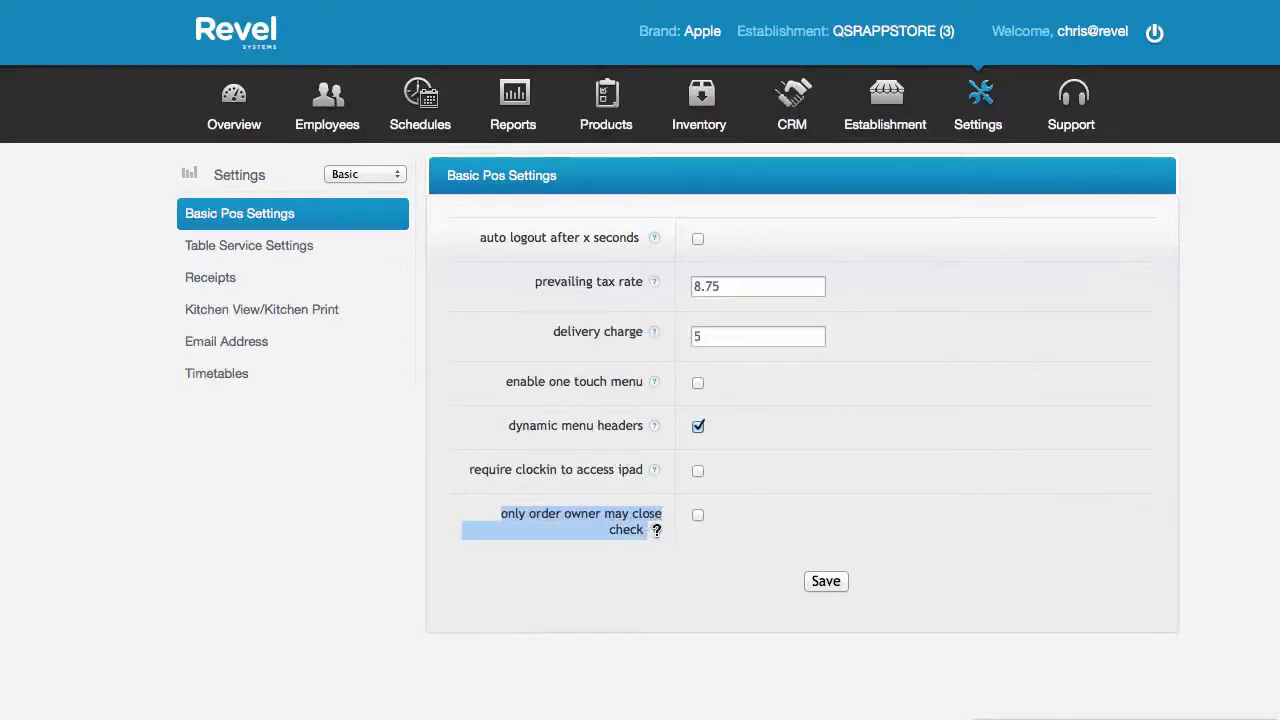
left_click(674, 533)
mouse_move(652, 529)
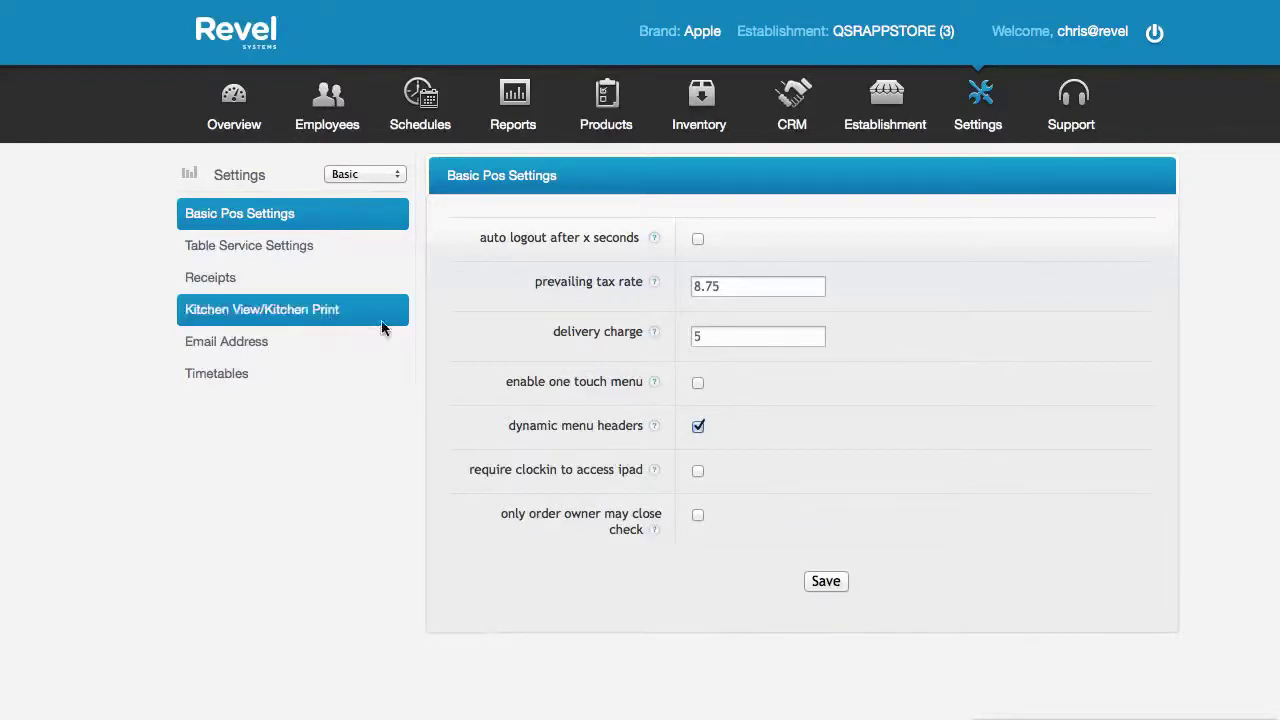
Step: In the table service settings, enable auto gratuity with an amount of 18, first for 6 diners and finally for 1
left_click(272, 248)
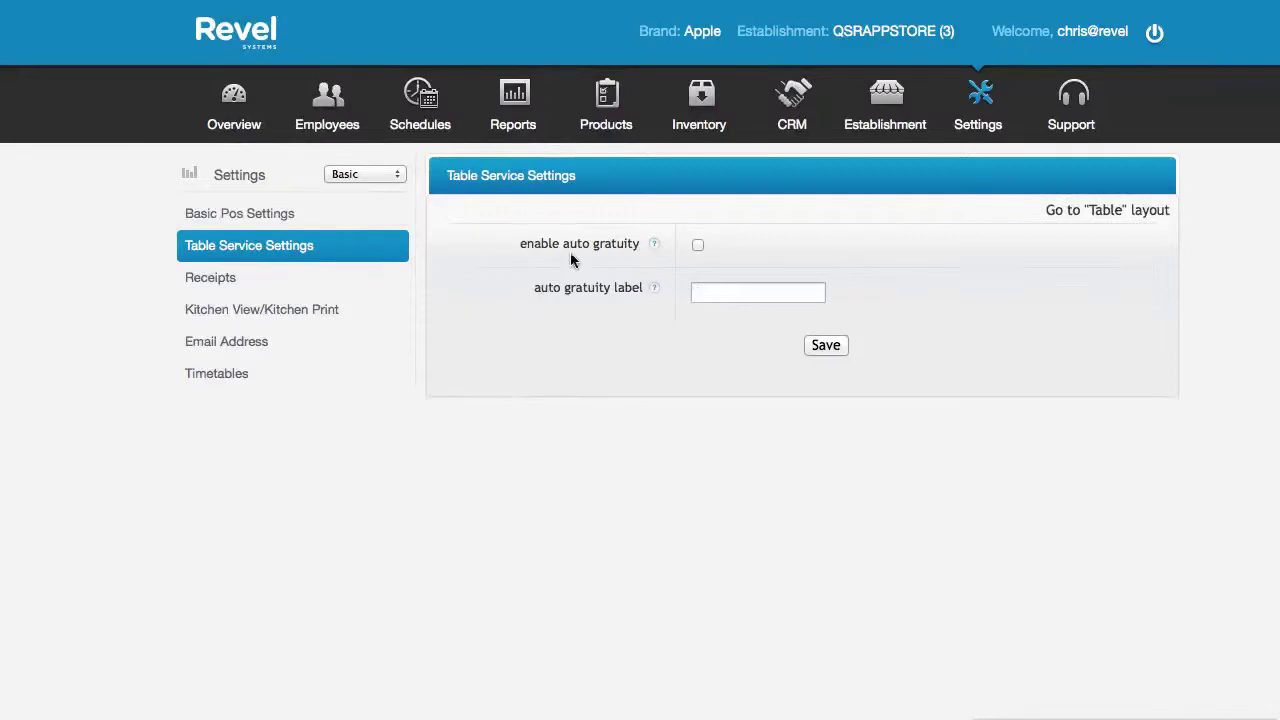
left_click(697, 246)
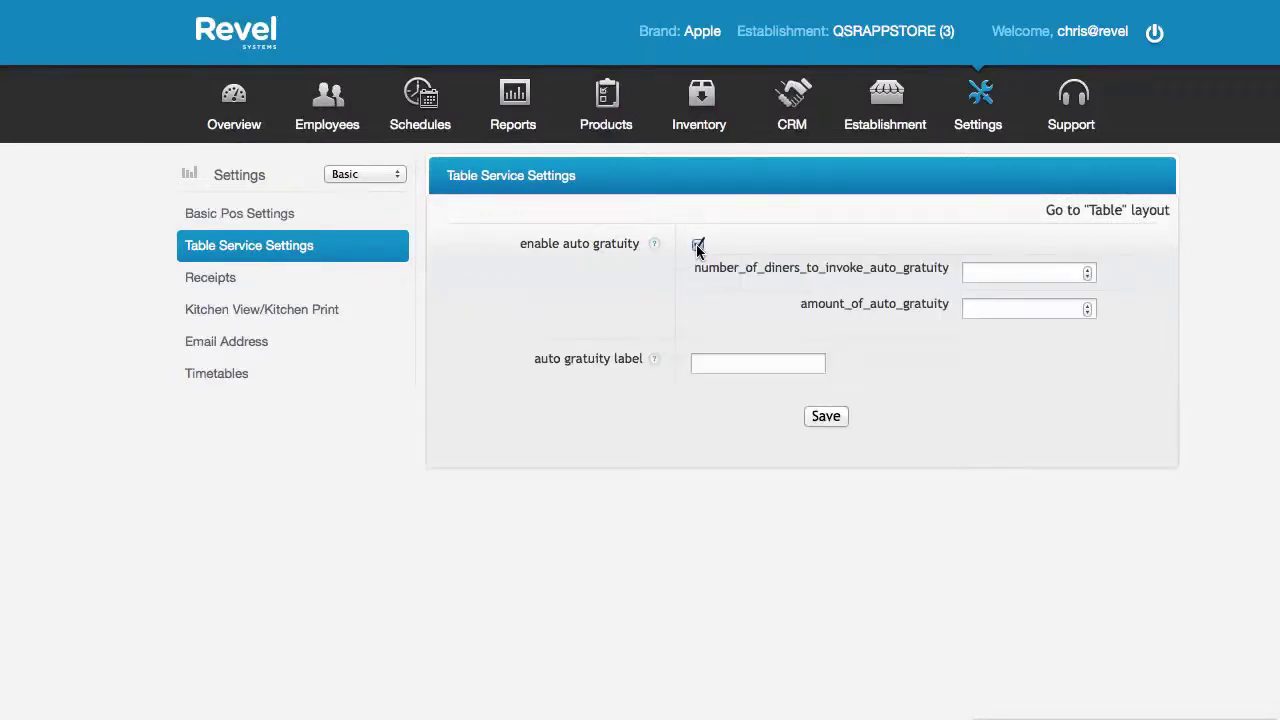
left_click(1004, 270)
type("6")
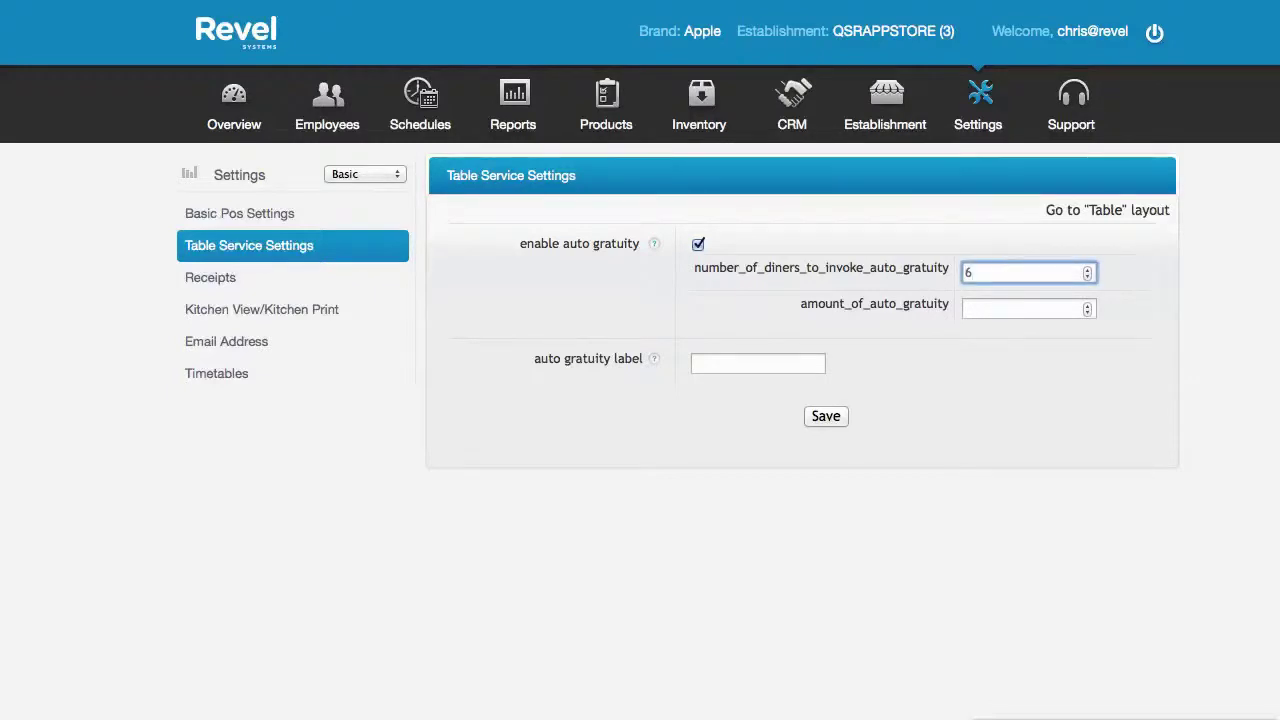
left_click(1026, 305)
type("18")
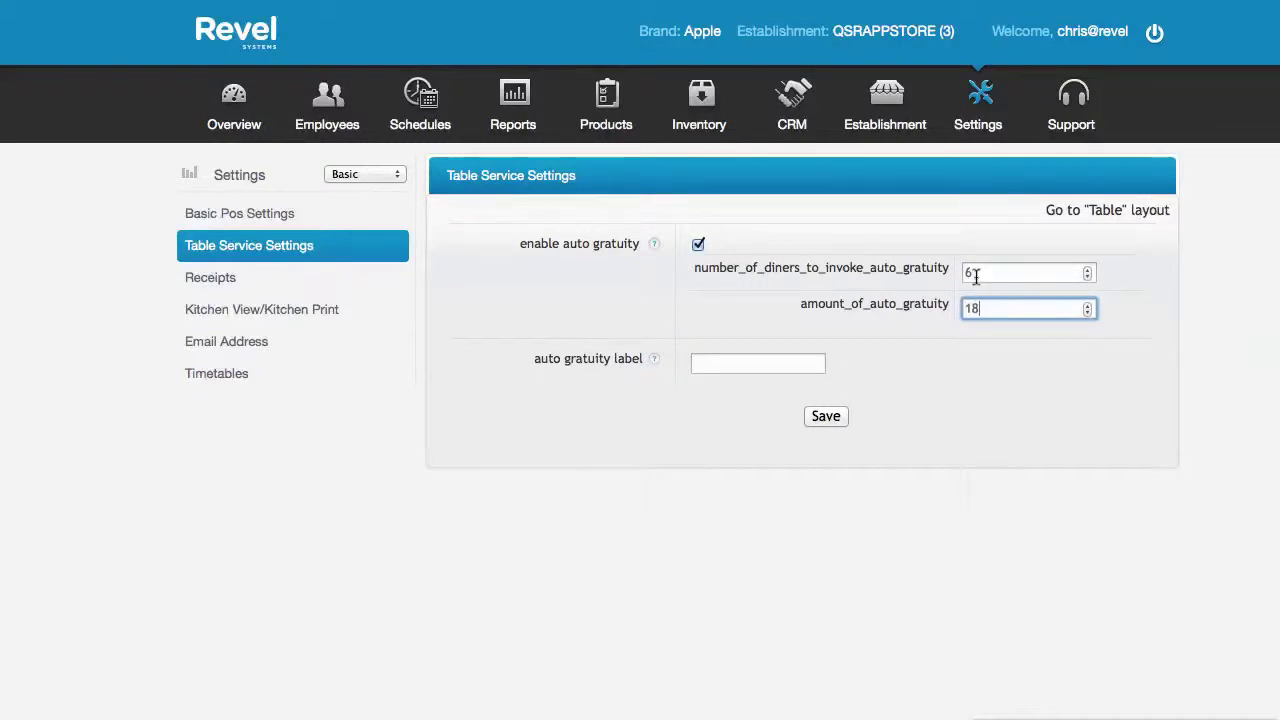
left_click_drag(972, 273, 951, 271)
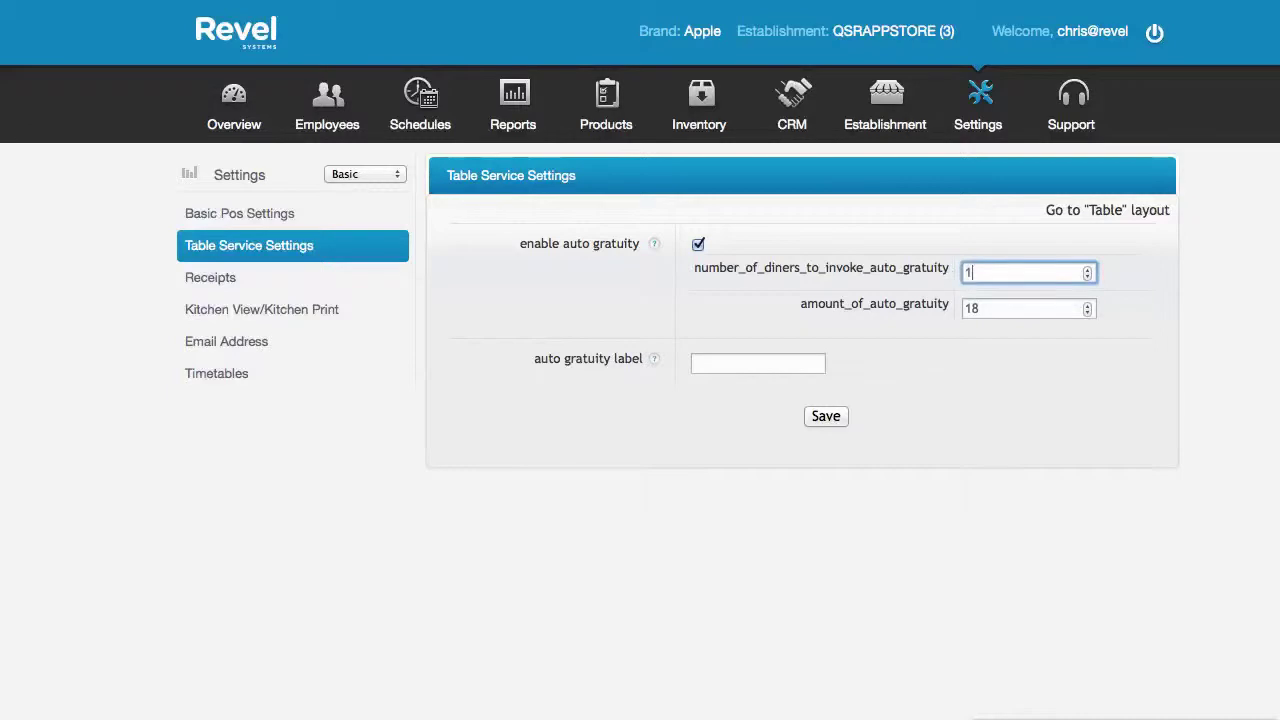
left_click_drag(1006, 306, 951, 297)
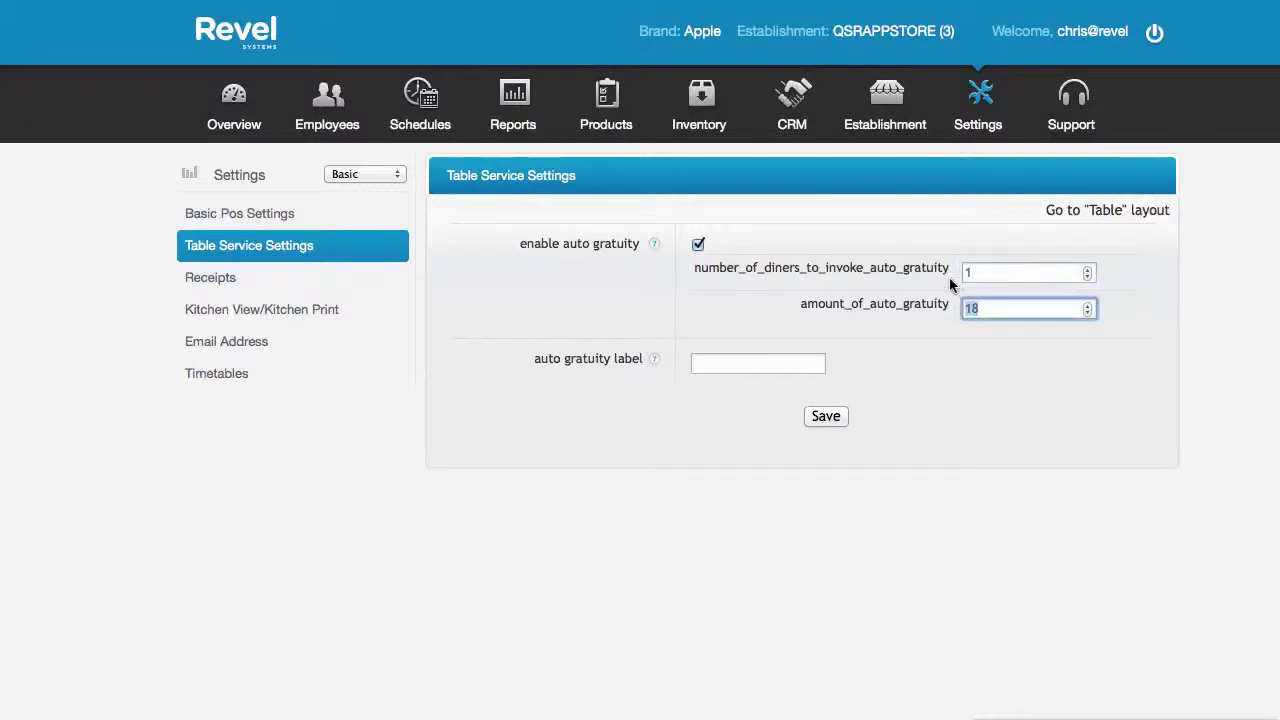
Step: Try "service fee" and "TIP" as the auto gratuity label, and set it to "auto"
left_click(727, 364)
type("service fee")
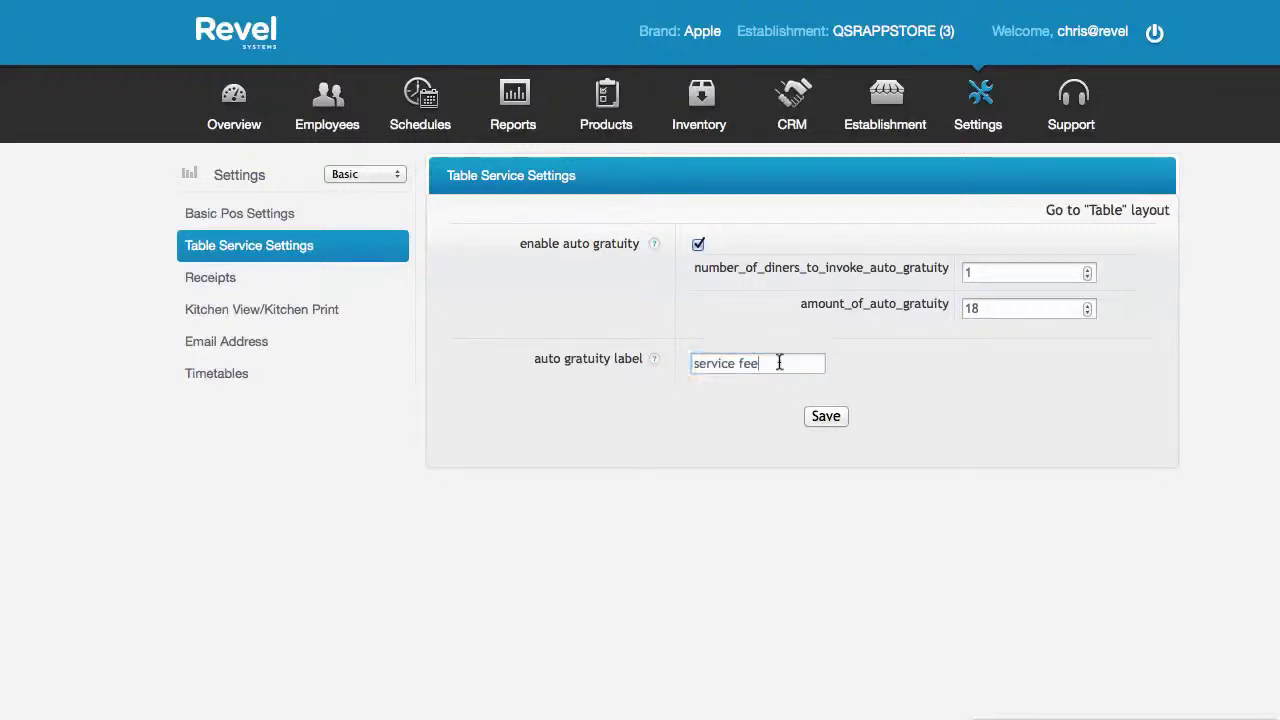
left_click_drag(775, 363, 640, 360)
type("TIP")
mouse_move(647, 360)
left_click_drag(717, 362, 672, 361)
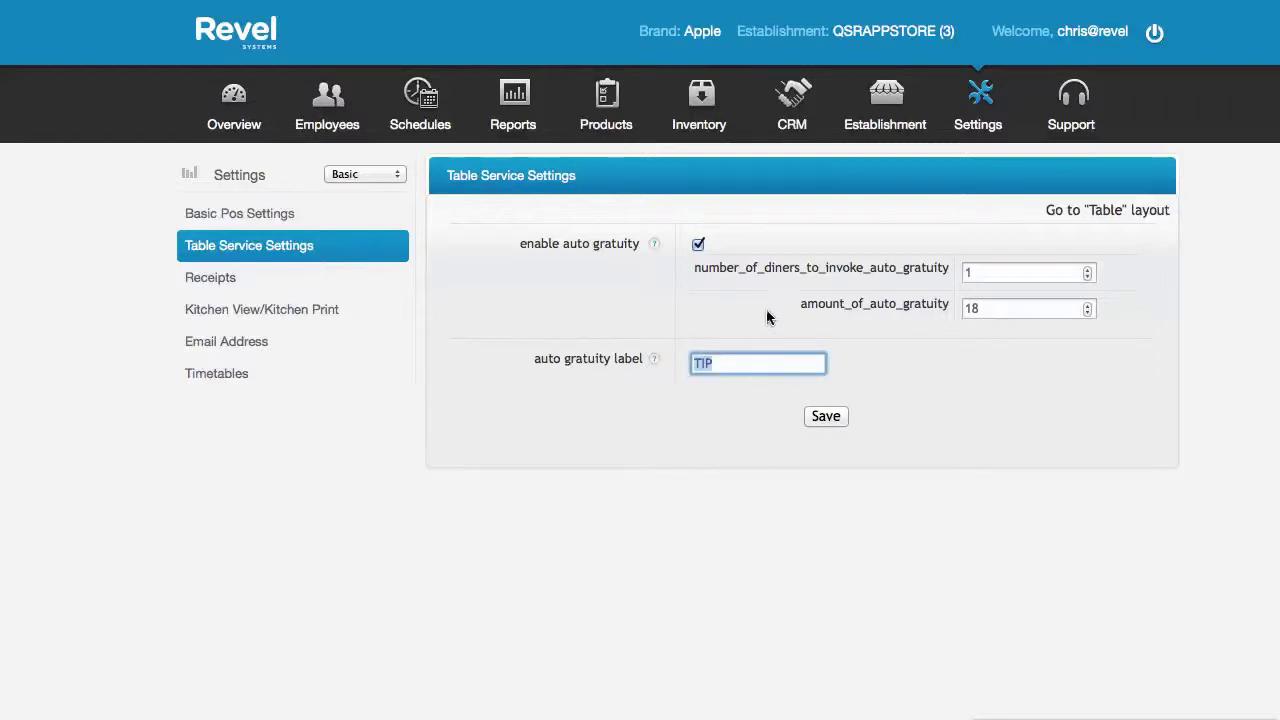
left_click(721, 363)
left_click_drag(721, 363, 665, 364)
type("auto")
Step: Open the Receipts settings and look through the whole page, including the receipt options
left_click(229, 285)
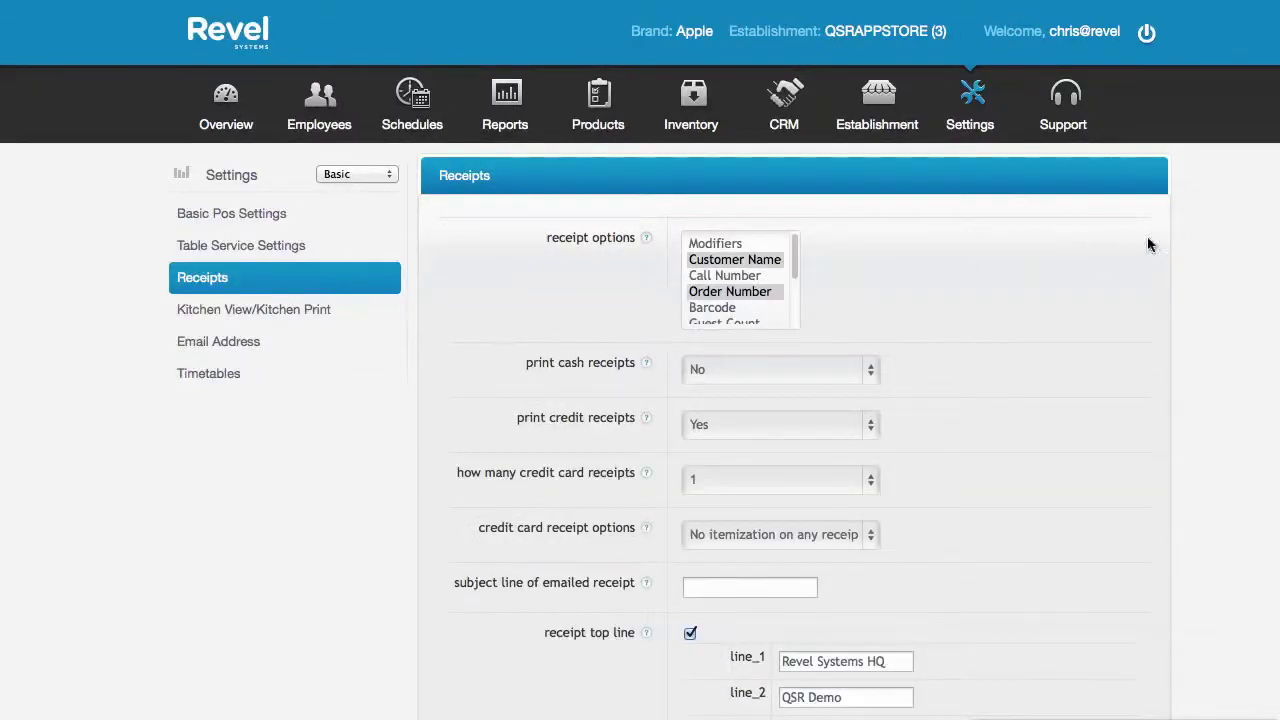
scroll(800, 400, "down", 10)
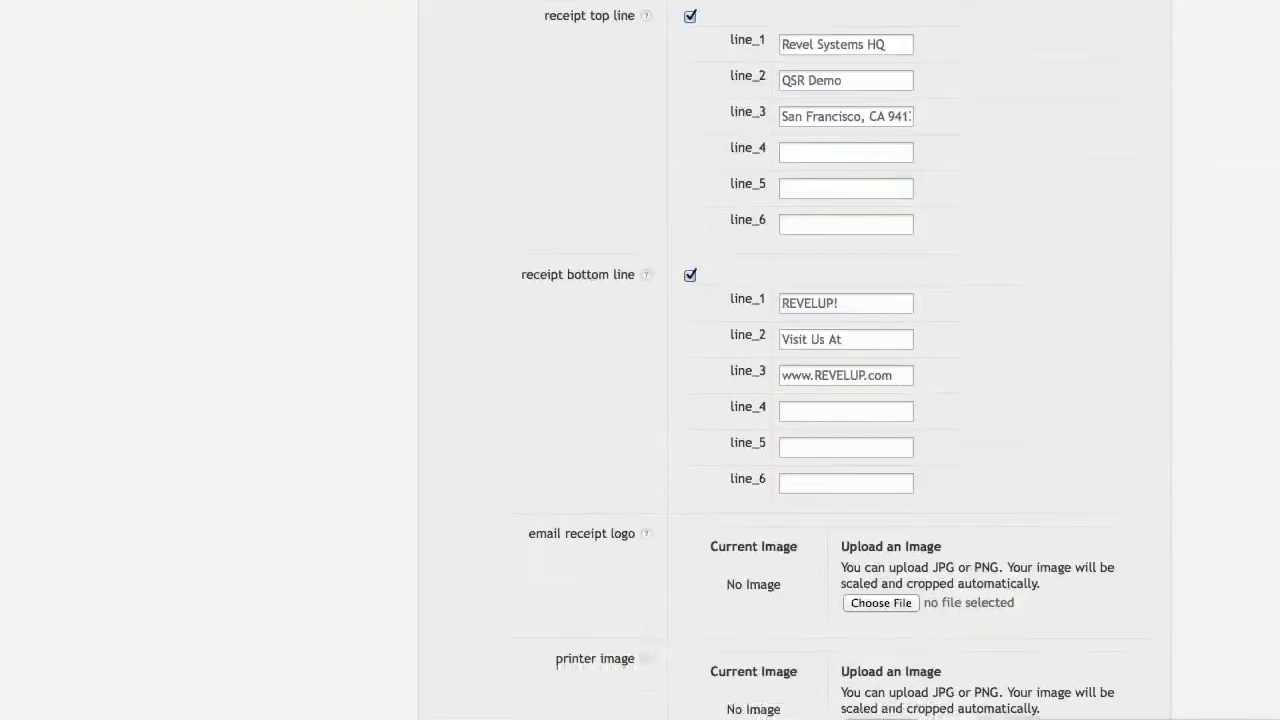
scroll(800, 400, "up", 5)
scroll(886, 194, "up", 5)
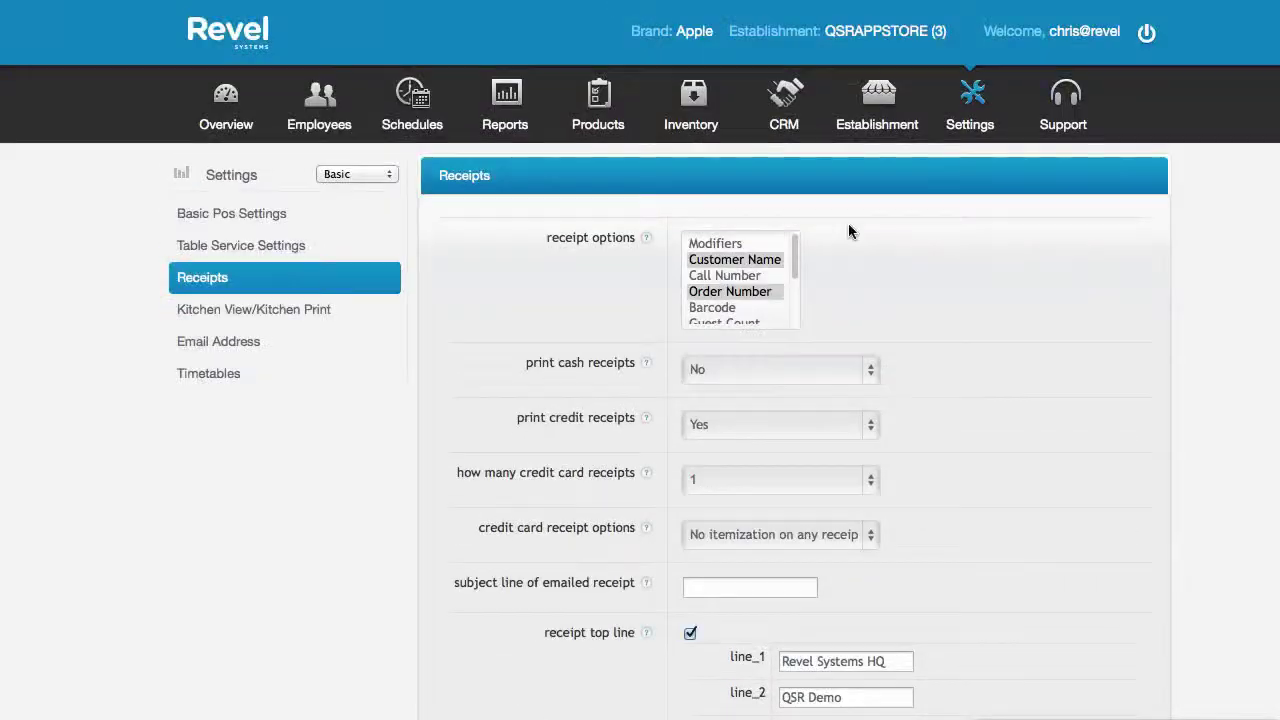
left_click_drag(540, 237, 630, 240)
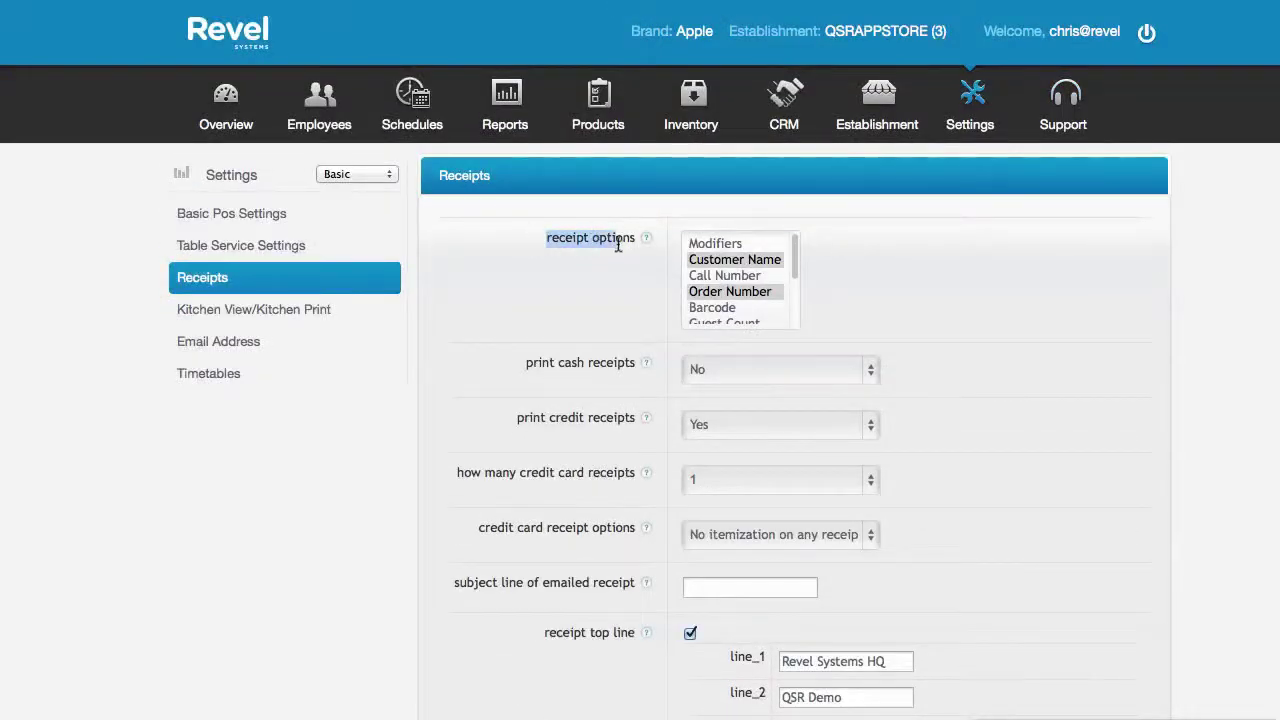
Step: Look through the list of receipt options and add Order Option to the selected ones
left_click(796, 252)
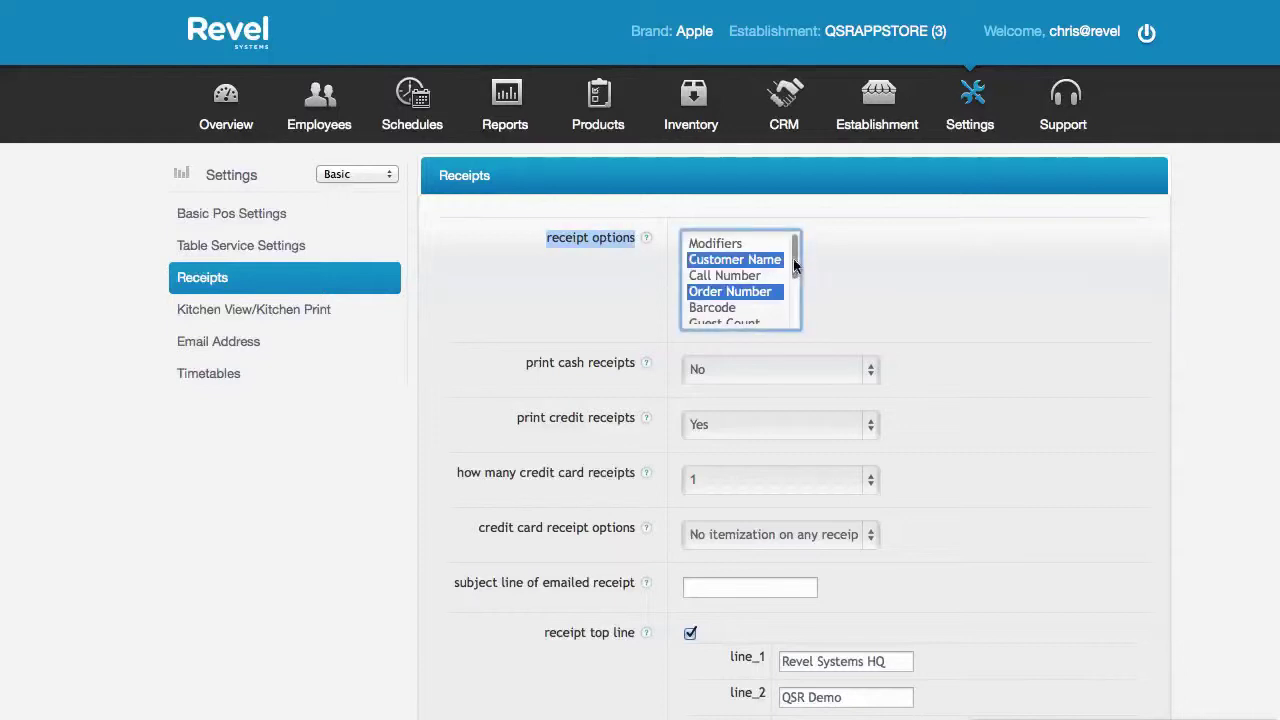
scroll(793, 259, "down", 2)
left_click_drag(796, 290, 802, 325)
scroll(801, 265, "up", 2)
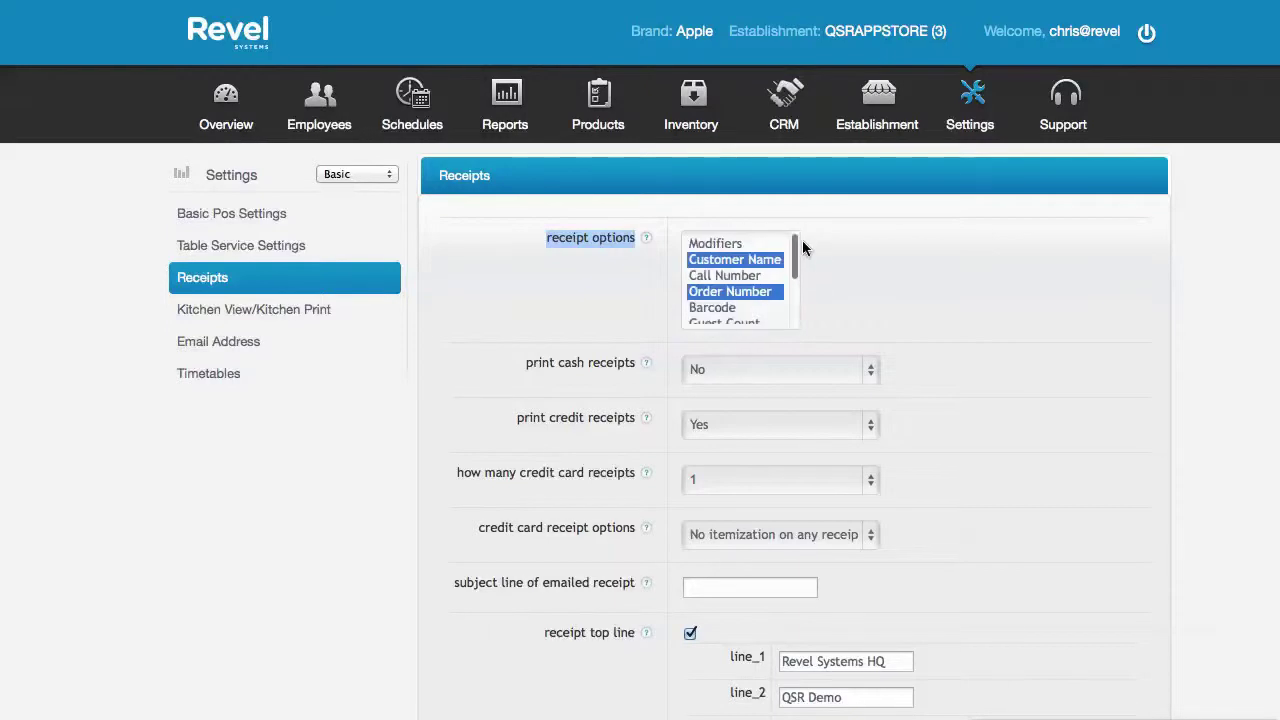
scroll(792, 262, "down", 4)
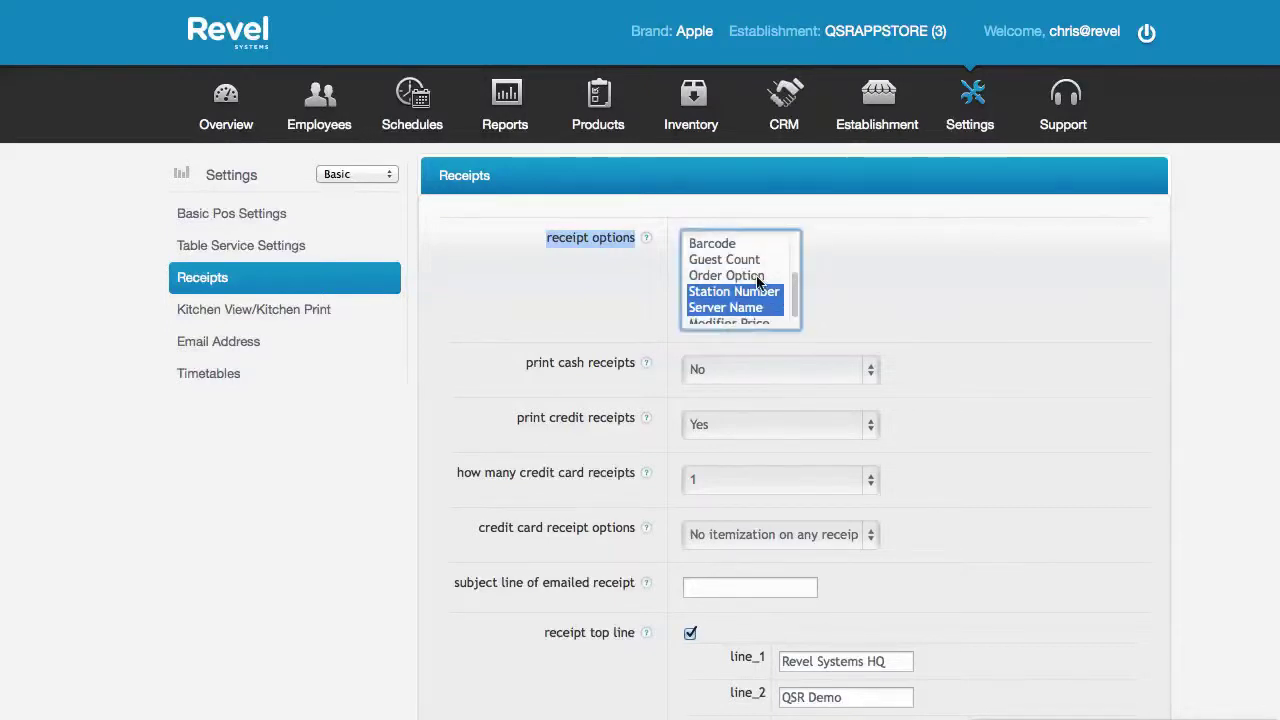
left_click(750, 275, "super")
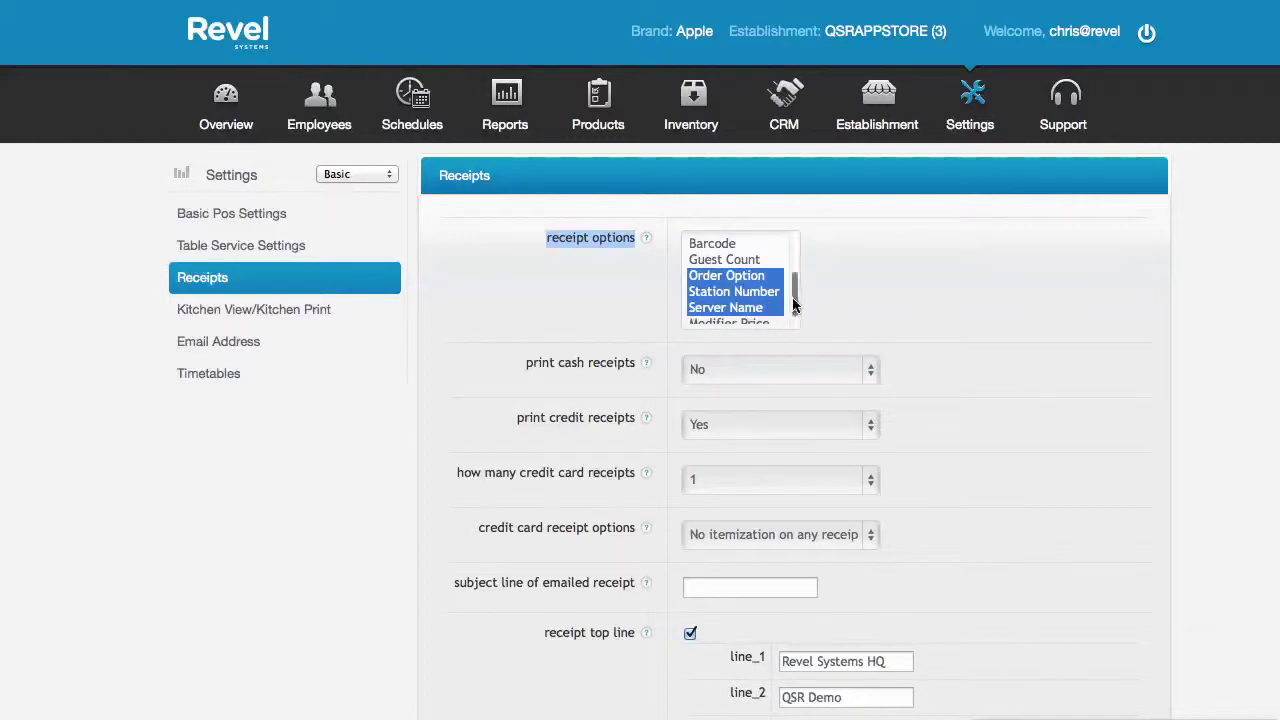
left_click_drag(792, 299, 796, 316)
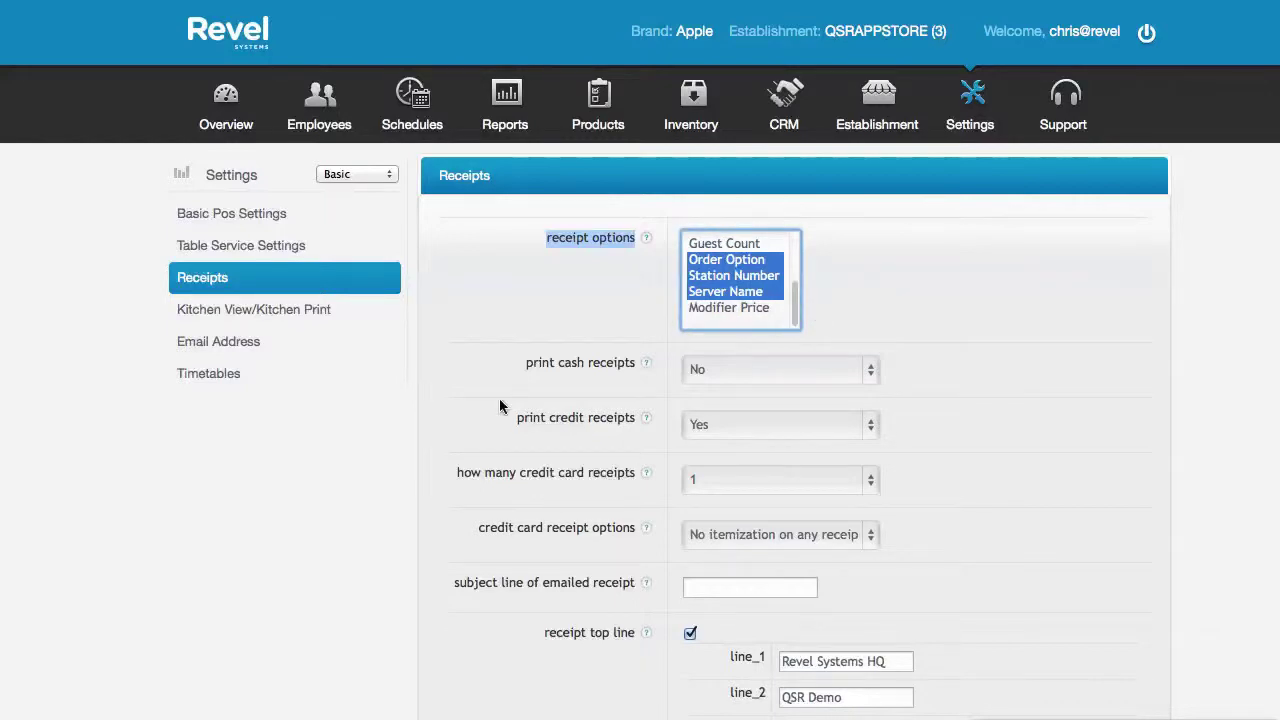
Step: Look at the available choices for print cash receipts and print credit receipts
left_click_drag(509, 363, 709, 363)
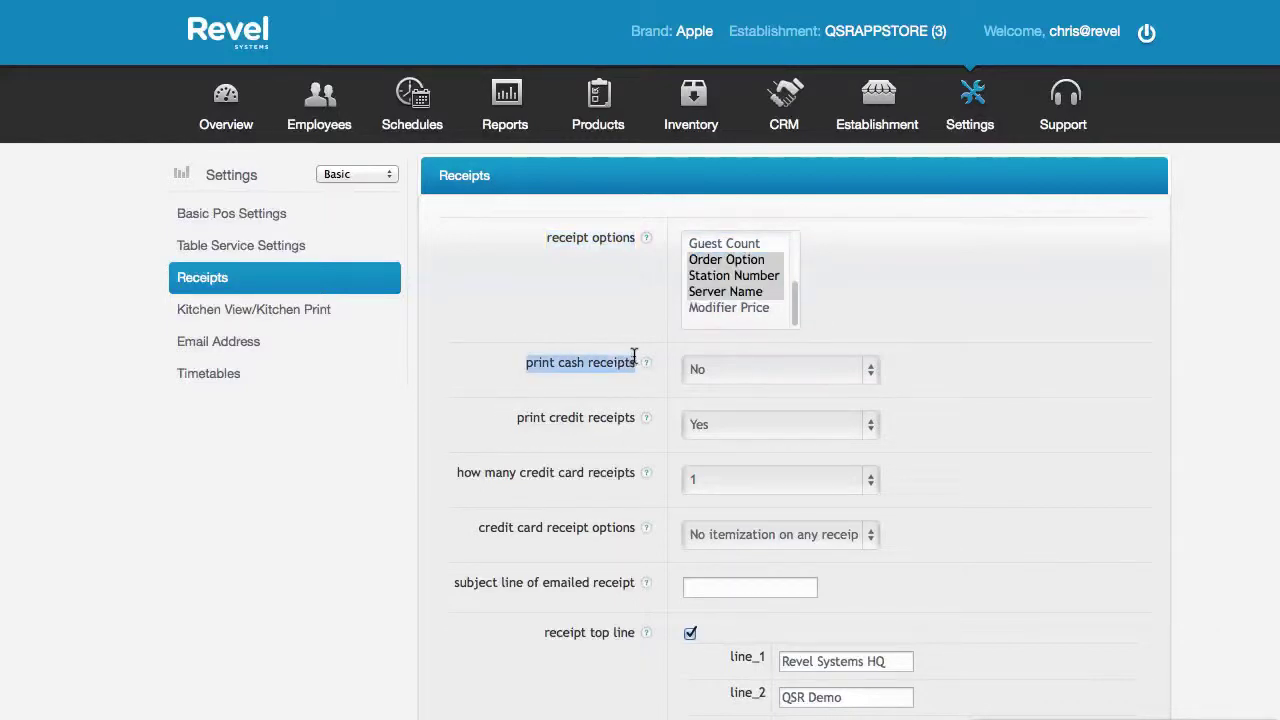
left_click(738, 363)
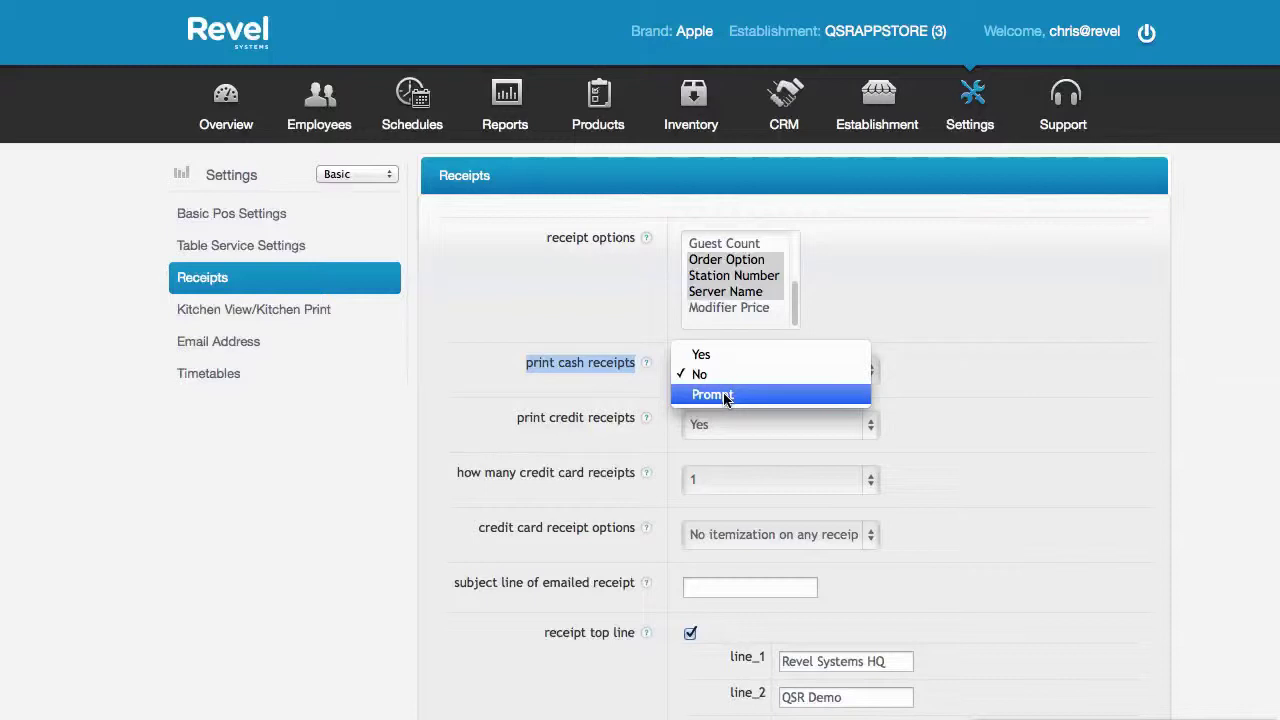
left_click(551, 417)
left_click_drag(518, 417, 638, 418)
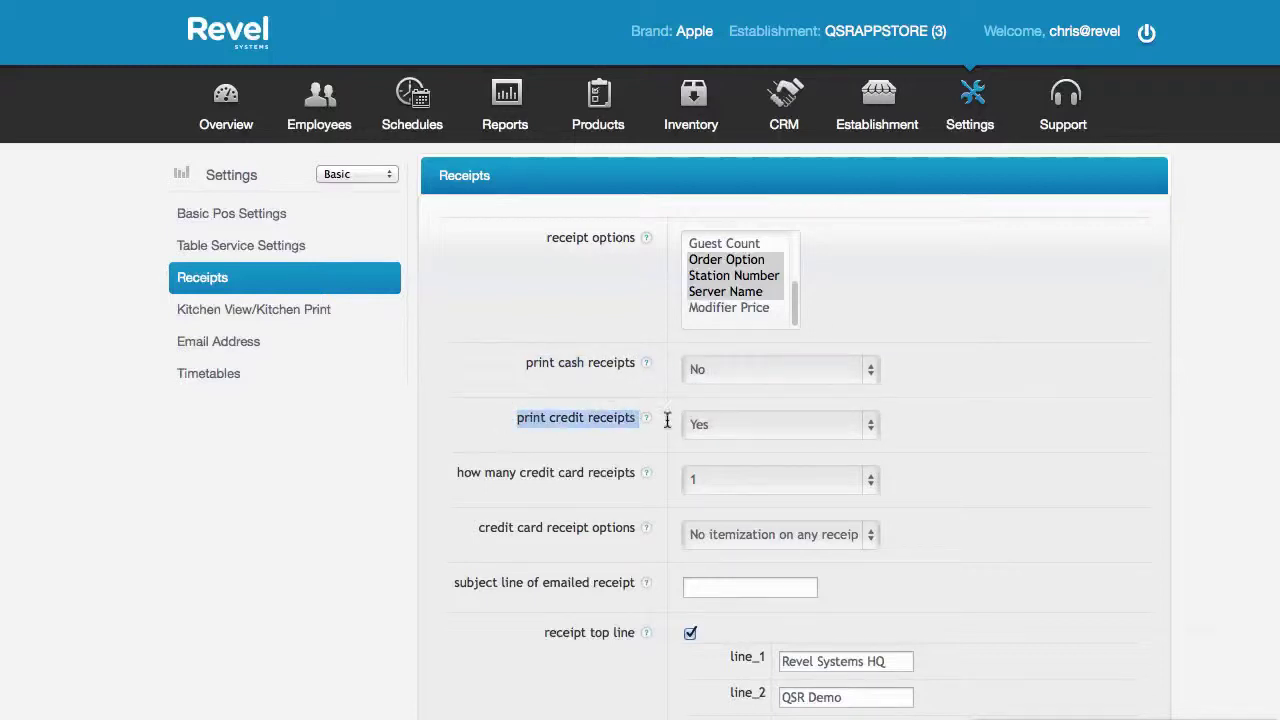
left_click(708, 424)
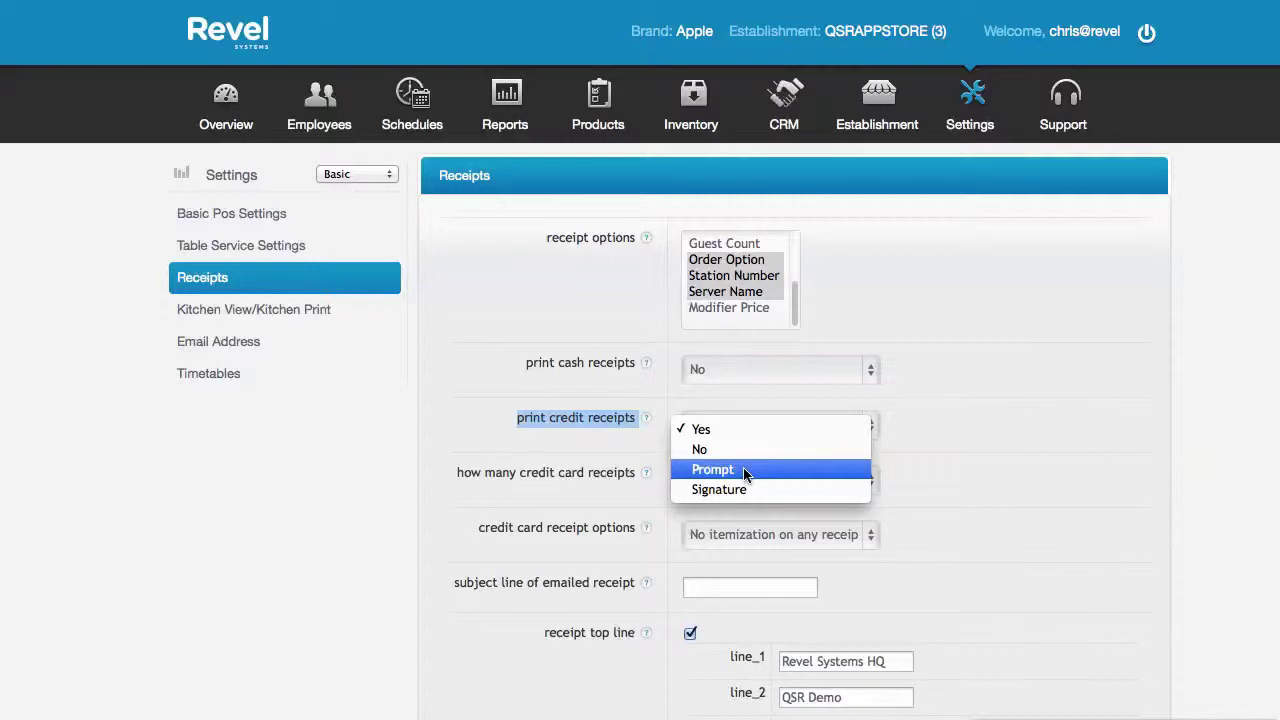
left_click(587, 470)
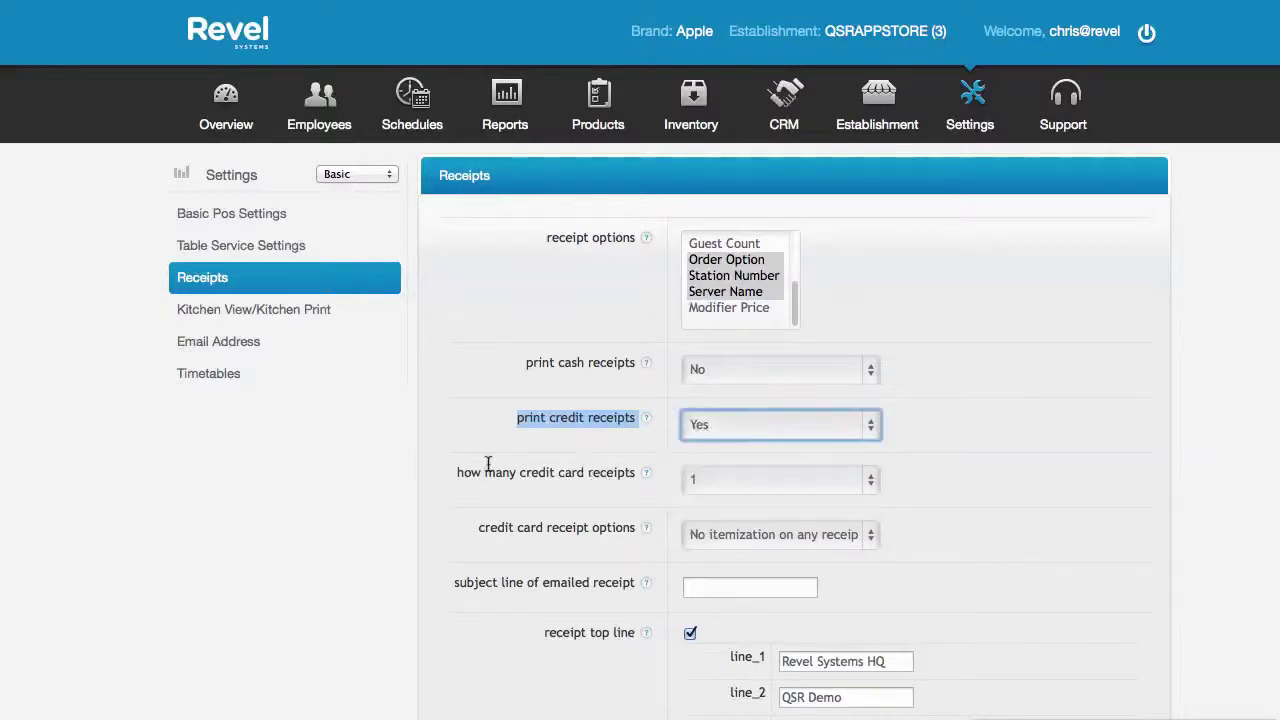
Step: Examine the number of credit card receipts, the credit card receipt options and the subject line of emailed receipts
left_click_drag(444, 466, 638, 472)
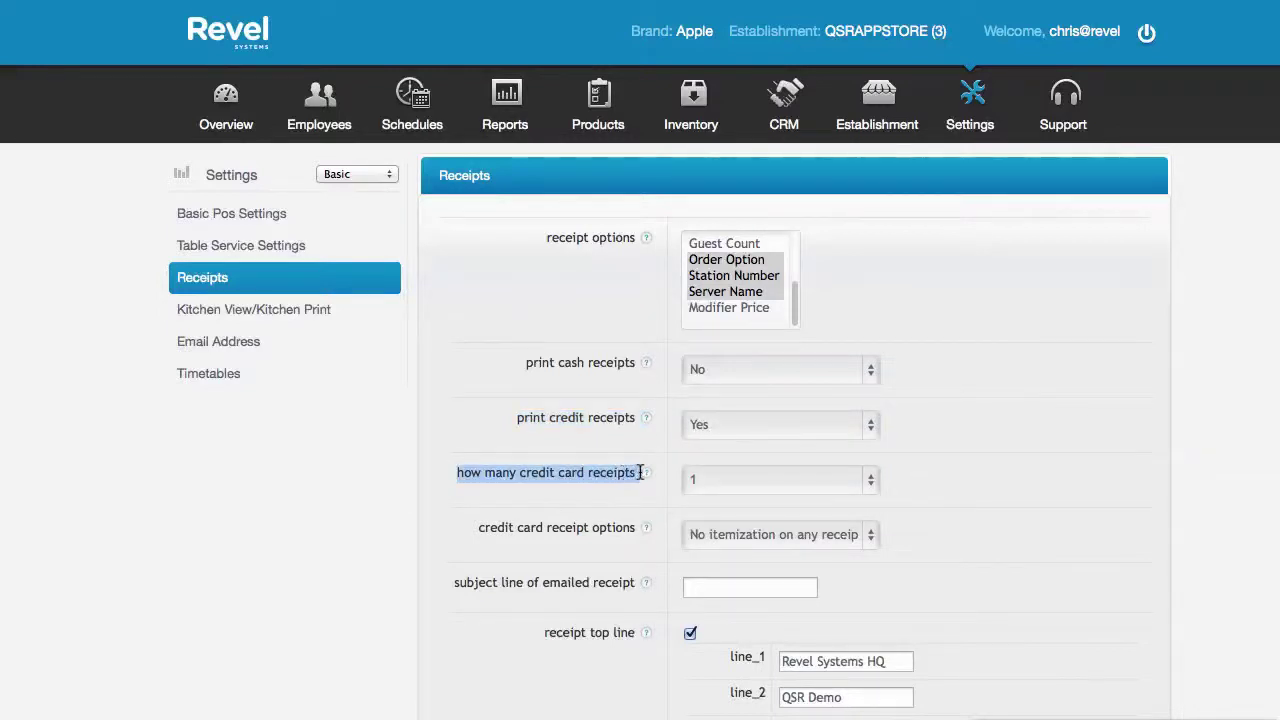
left_click(718, 476)
key("Escape")
left_click(717, 538)
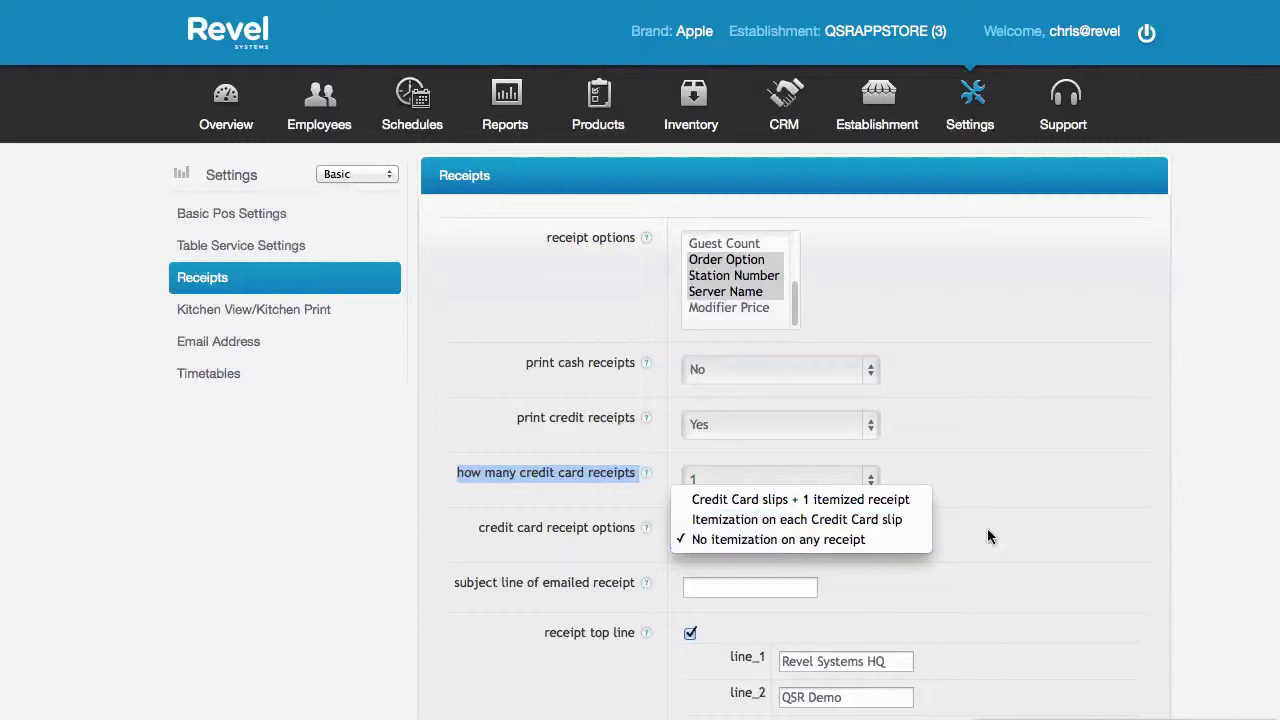
key("Escape")
mouse_move(443, 586)
left_mouse_down()
mouse_move(631, 584)
mouse_move(458, 585)
left_mouse_up()
left_click(726, 591)
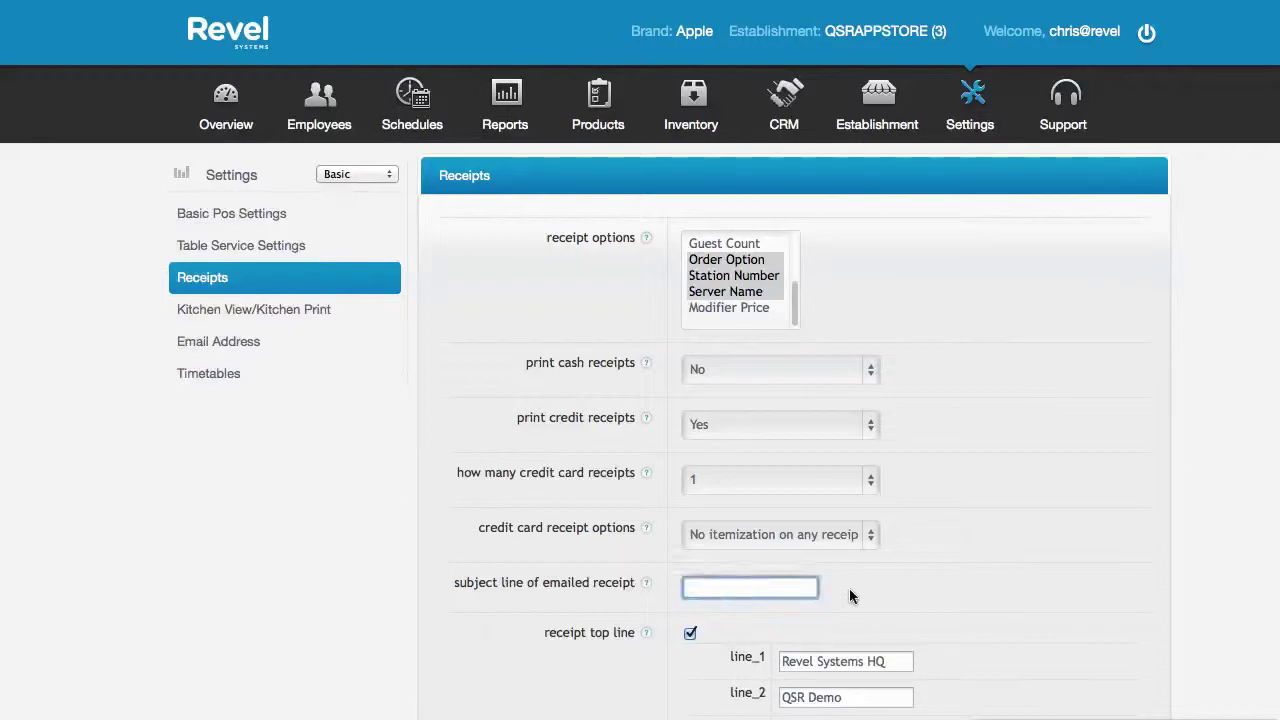
Step: Review the receipt top and bottom lines, the email receipt logo and the printer image settings
scroll(841, 588, "down", 1)
scroll(735, 229, "down", 5)
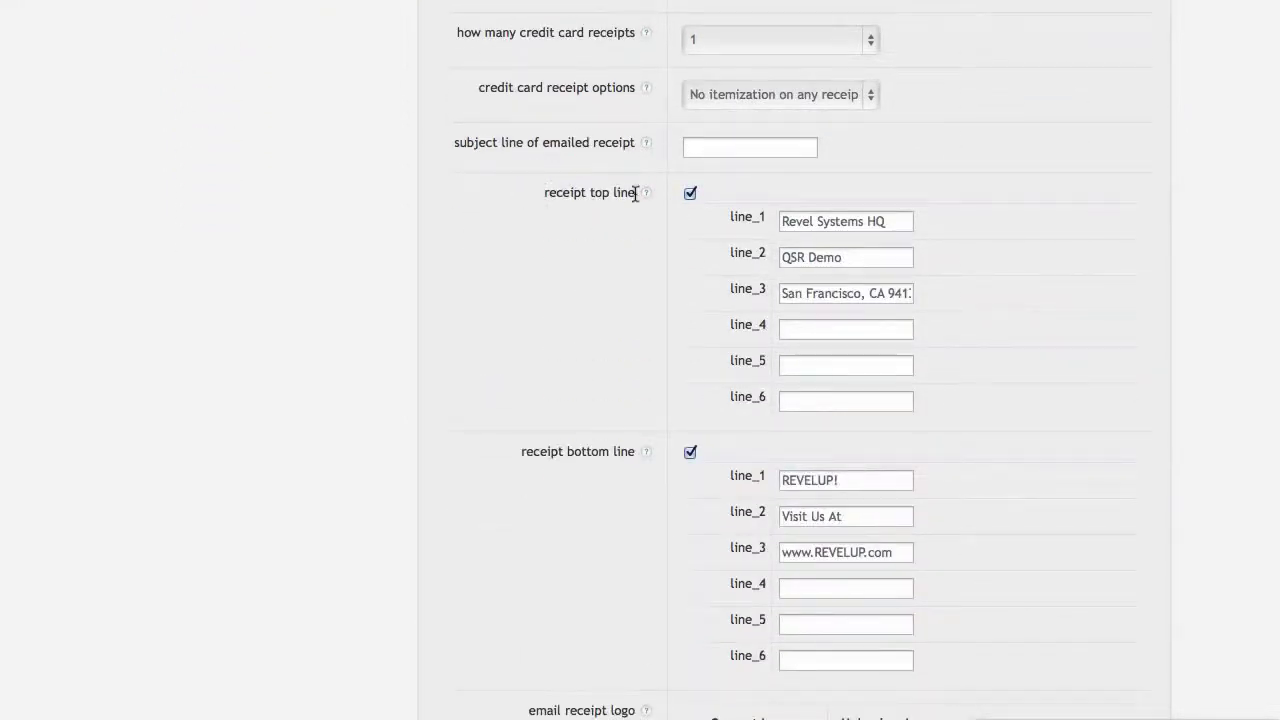
left_click_drag(722, 209, 796, 408)
left_click(748, 310)
left_click_drag(514, 452, 650, 454)
scroll(792, 516, "down", 10)
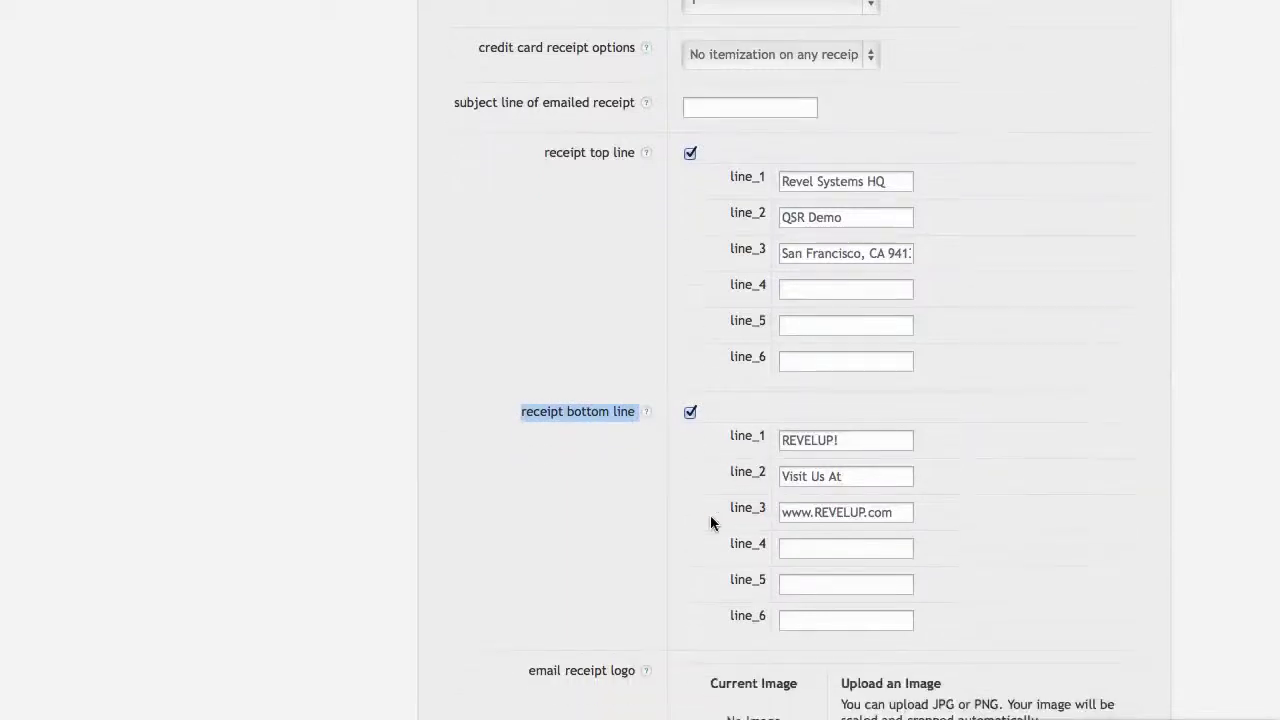
left_click_drag(500, 166, 637, 169)
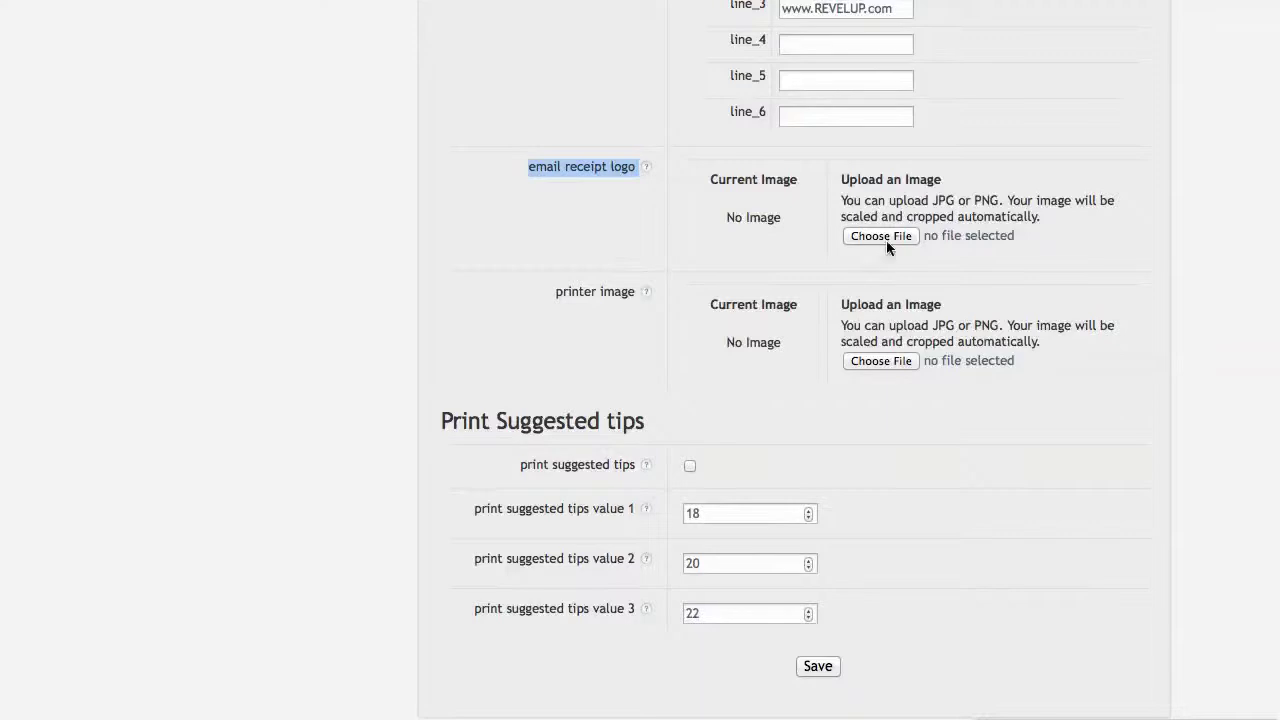
left_click_drag(536, 297, 640, 289)
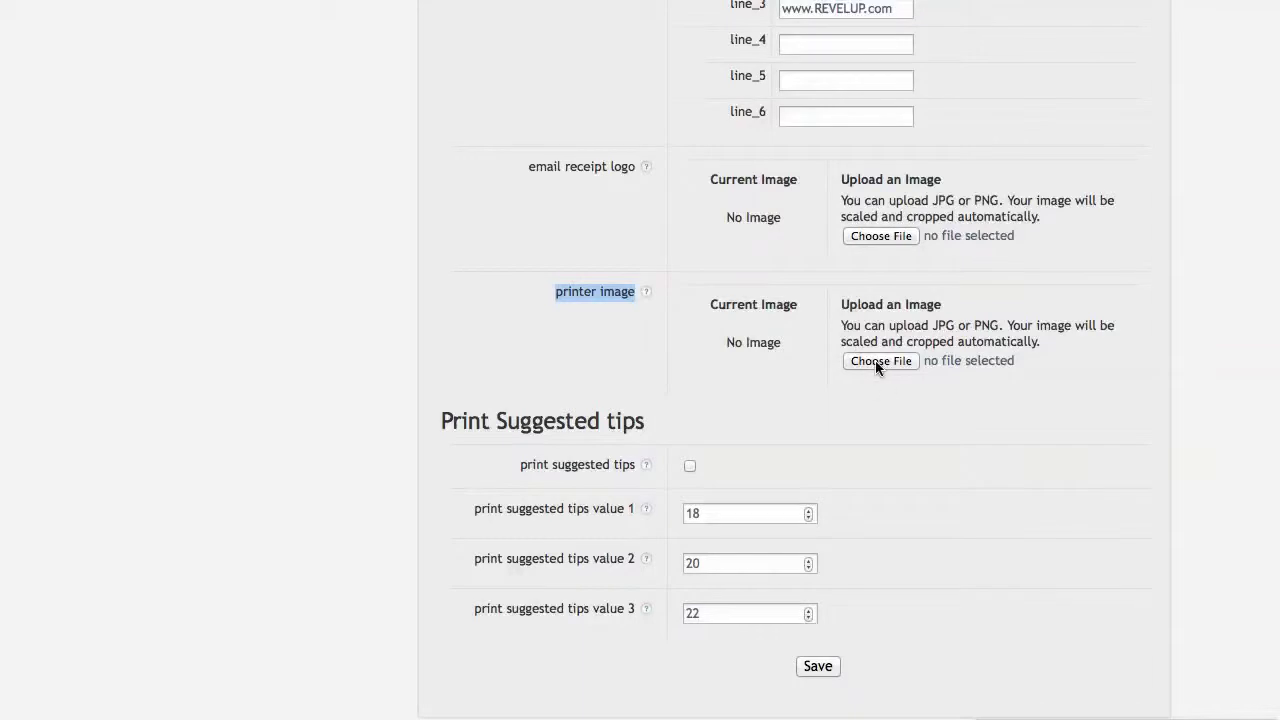
Step: Enable print suggested tips and review the three suggested tip values
left_click(740, 398)
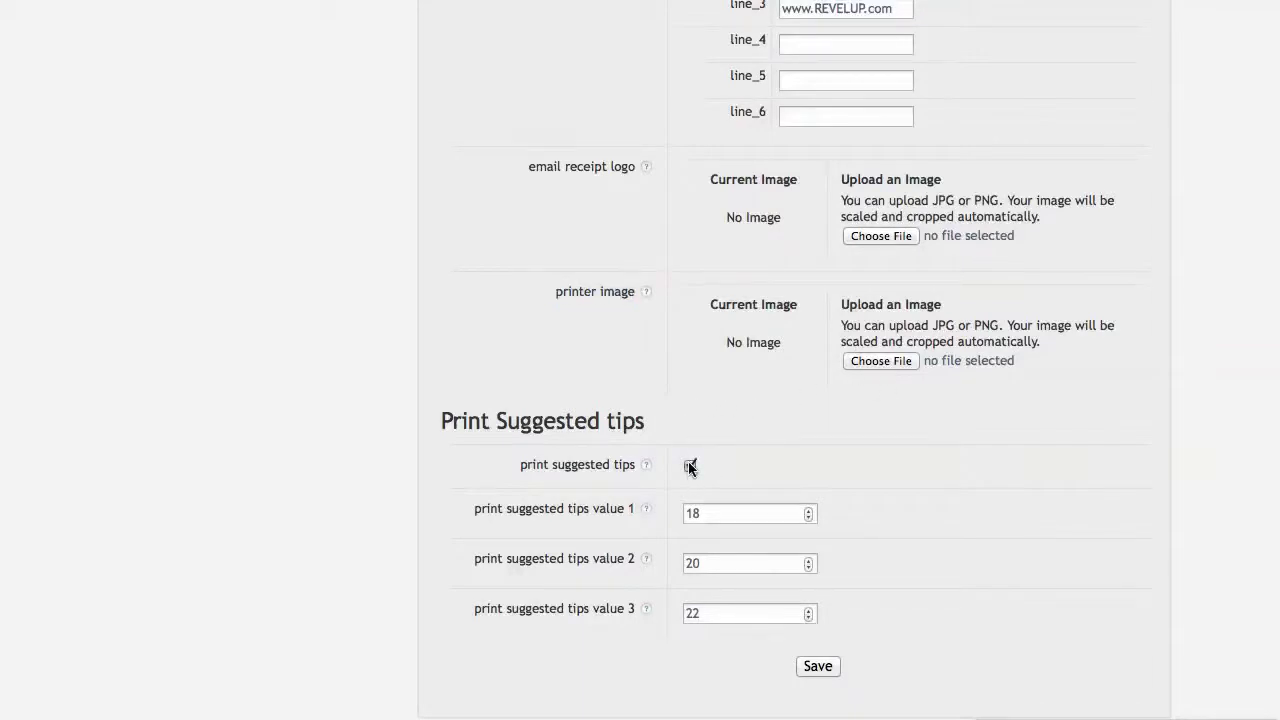
left_click_drag(712, 511, 666, 513)
left_click_drag(711, 567, 680, 563)
left_click_drag(708, 610, 696, 606)
left_click(1027, 453)
scroll(1030, 450, "up", 8)
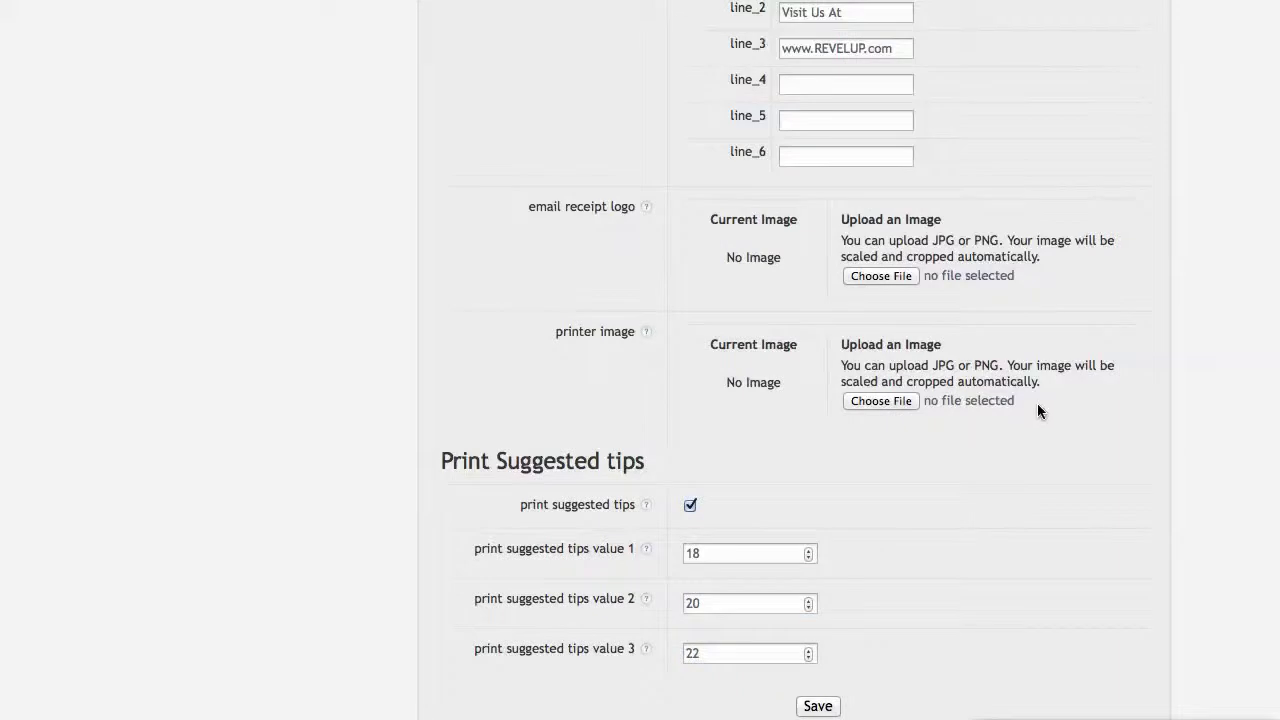
scroll(592, 275, "up", 10)
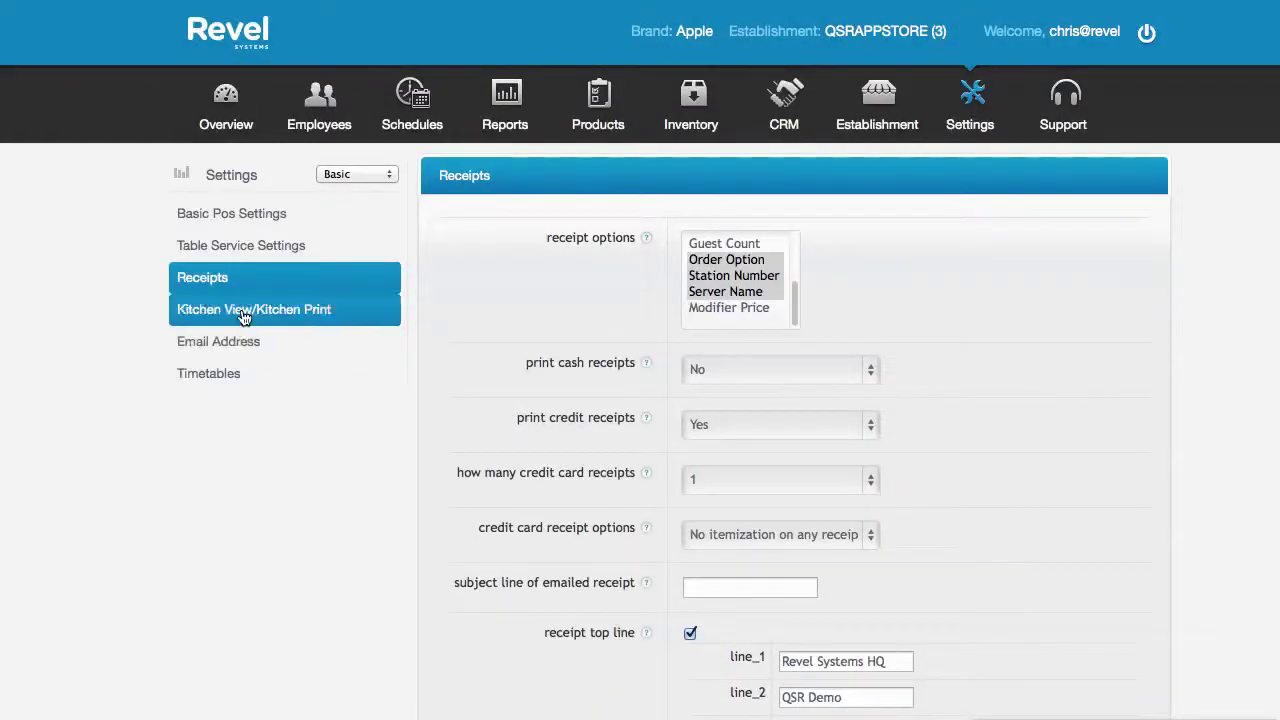
Step: In the Kitchen View/Kitchen Print settings, select Printer Name, Server Name and Spacer Lines as kitchen print options
left_click(243, 316)
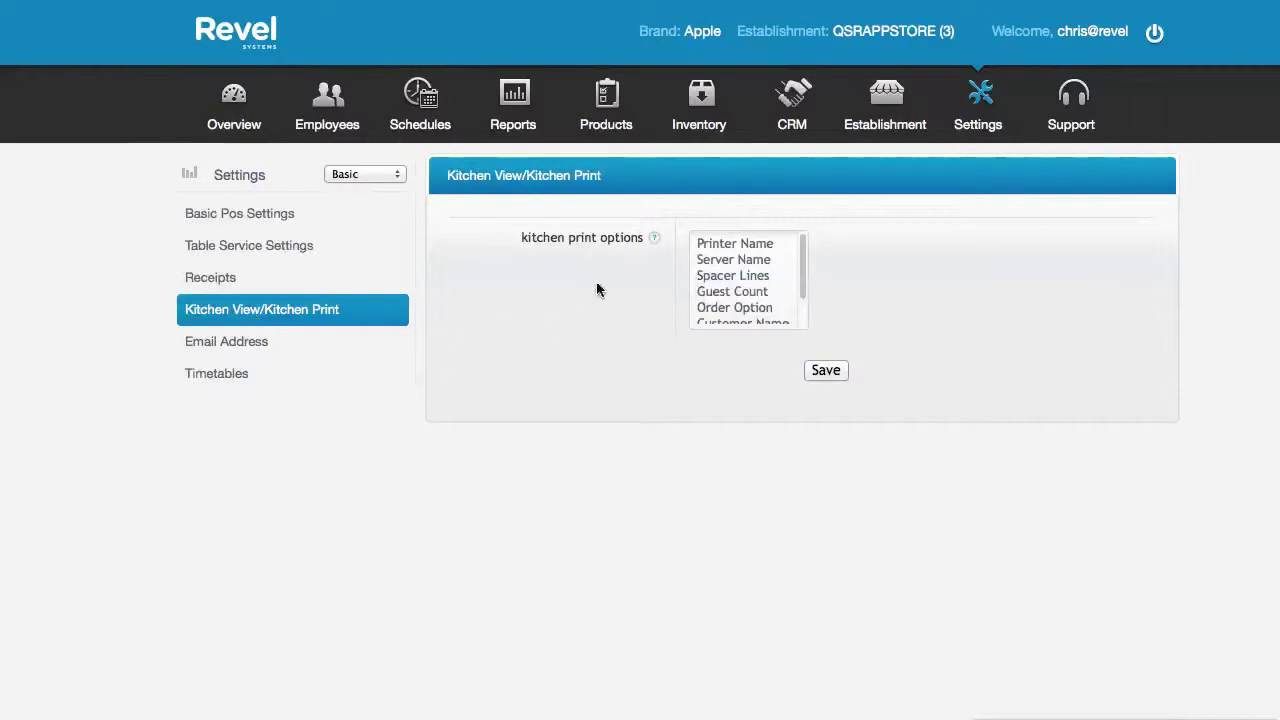
left_click(749, 246)
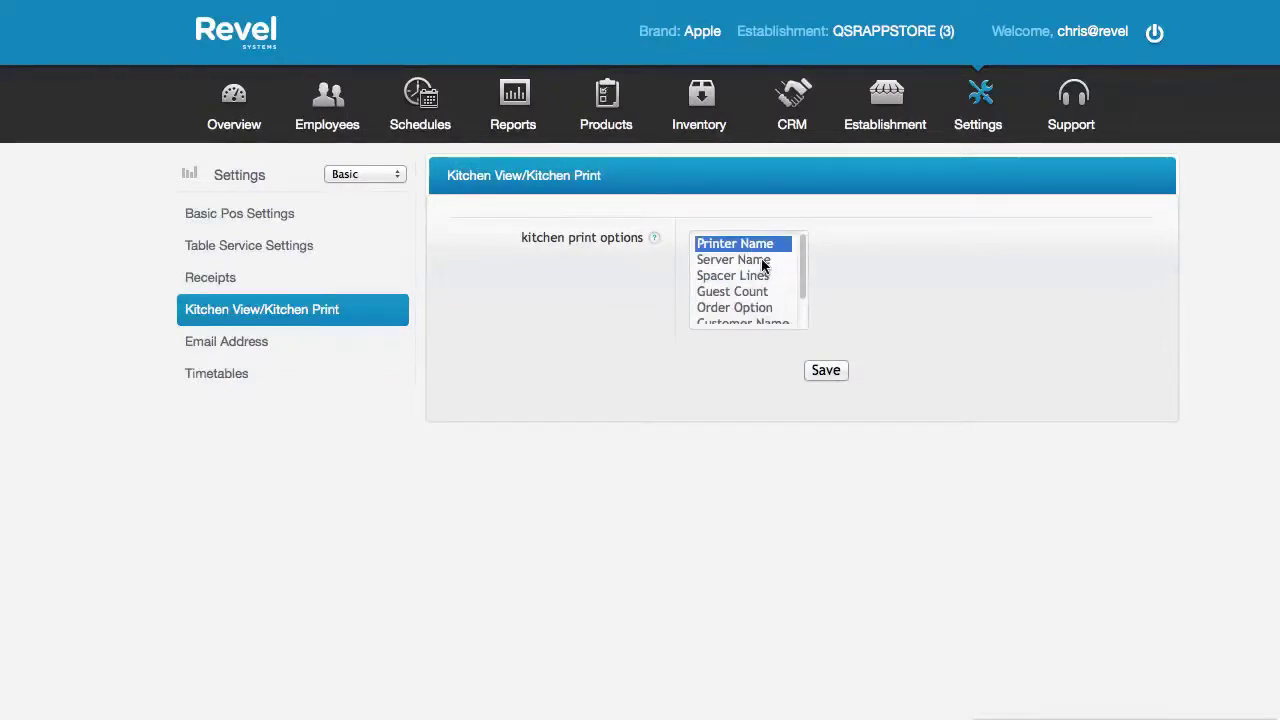
left_click(763, 262, "shift")
left_click(763, 278, "shift")
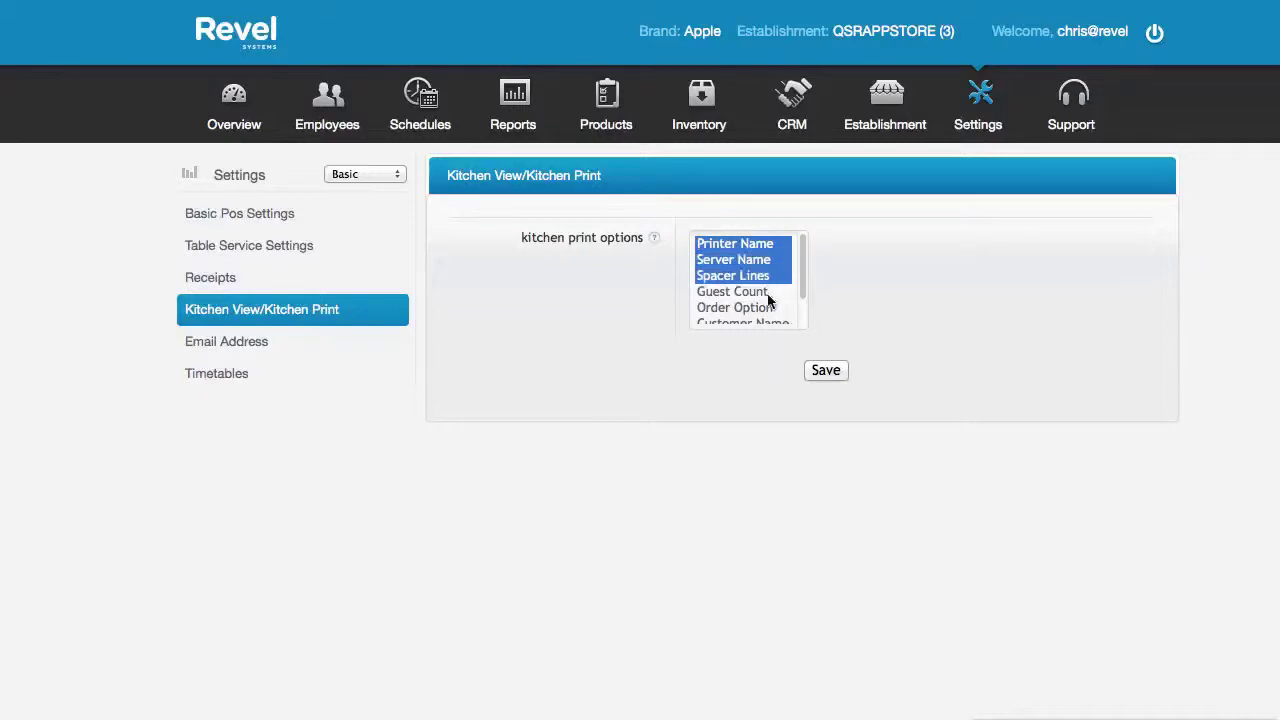
Step: Add Order Option, Customer Name and Call number to the selected kitchen print options, save the settings and check the selection
left_click_drag(803, 281, 805, 320)
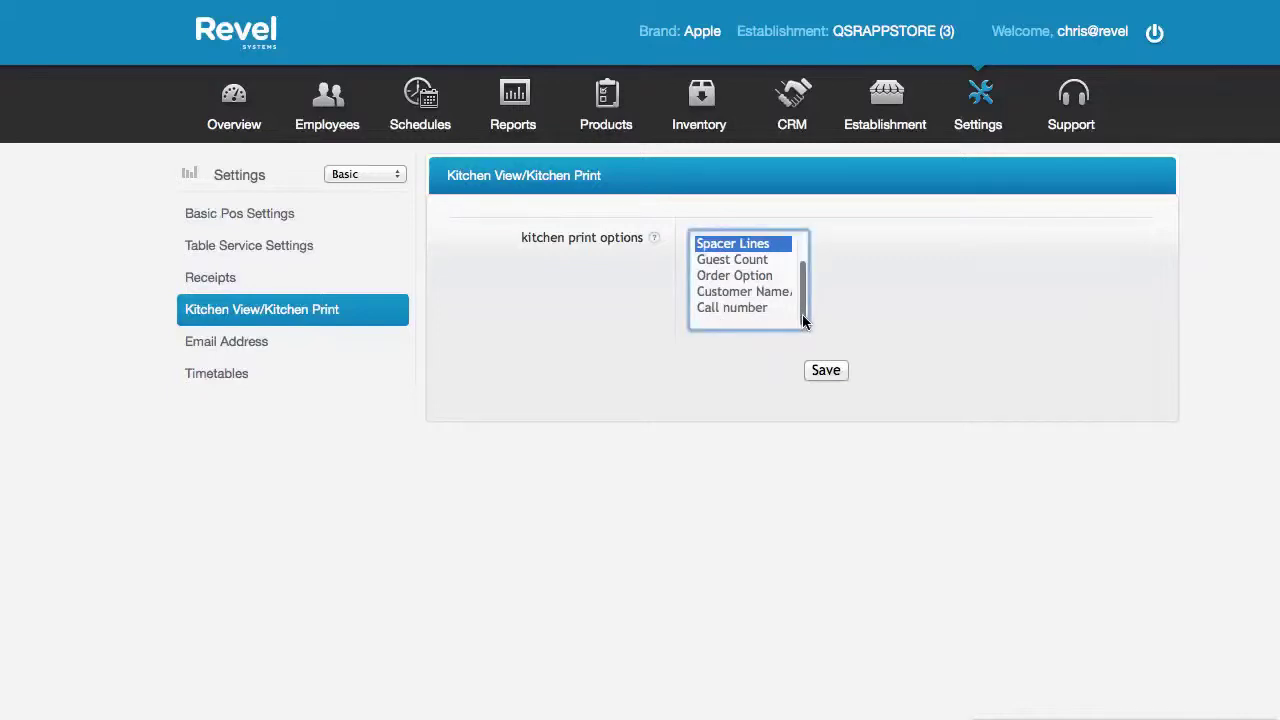
left_click(769, 277, "super")
left_click(766, 292, "super")
left_click(760, 308, "super")
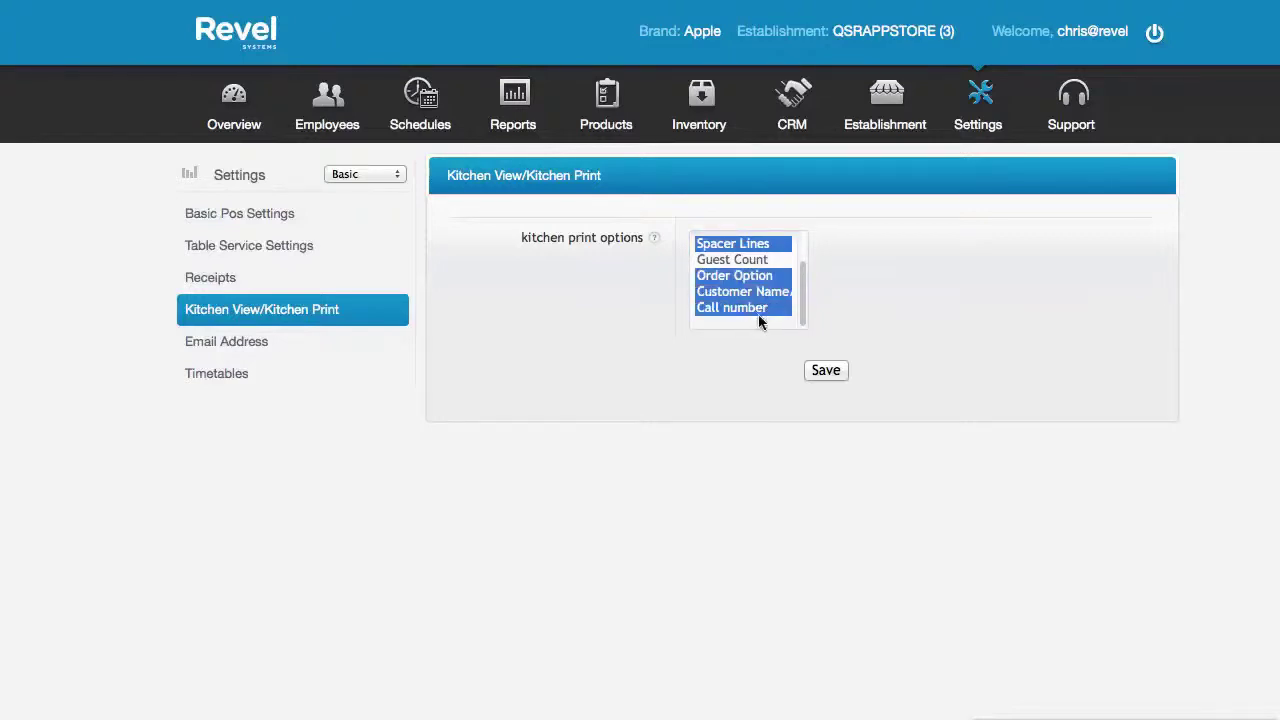
left_click(824, 371)
left_click_drag(800, 318, 811, 257)
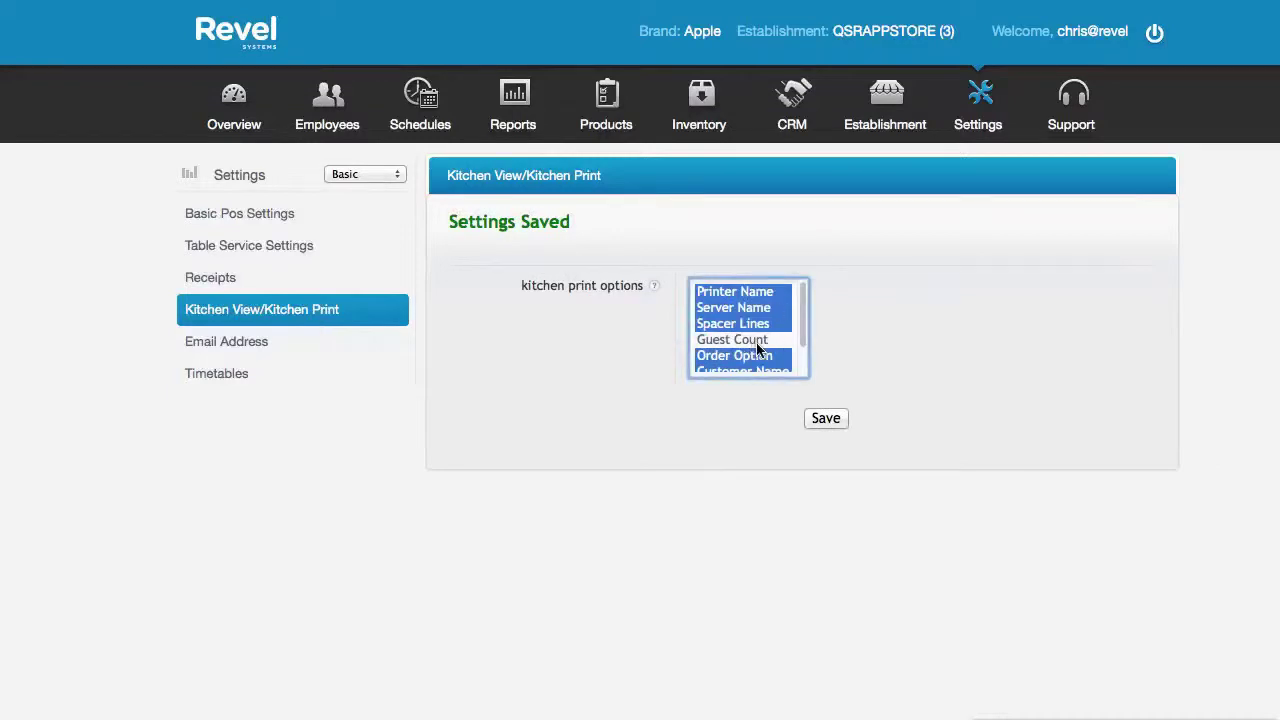
left_click_drag(801, 310, 810, 263)
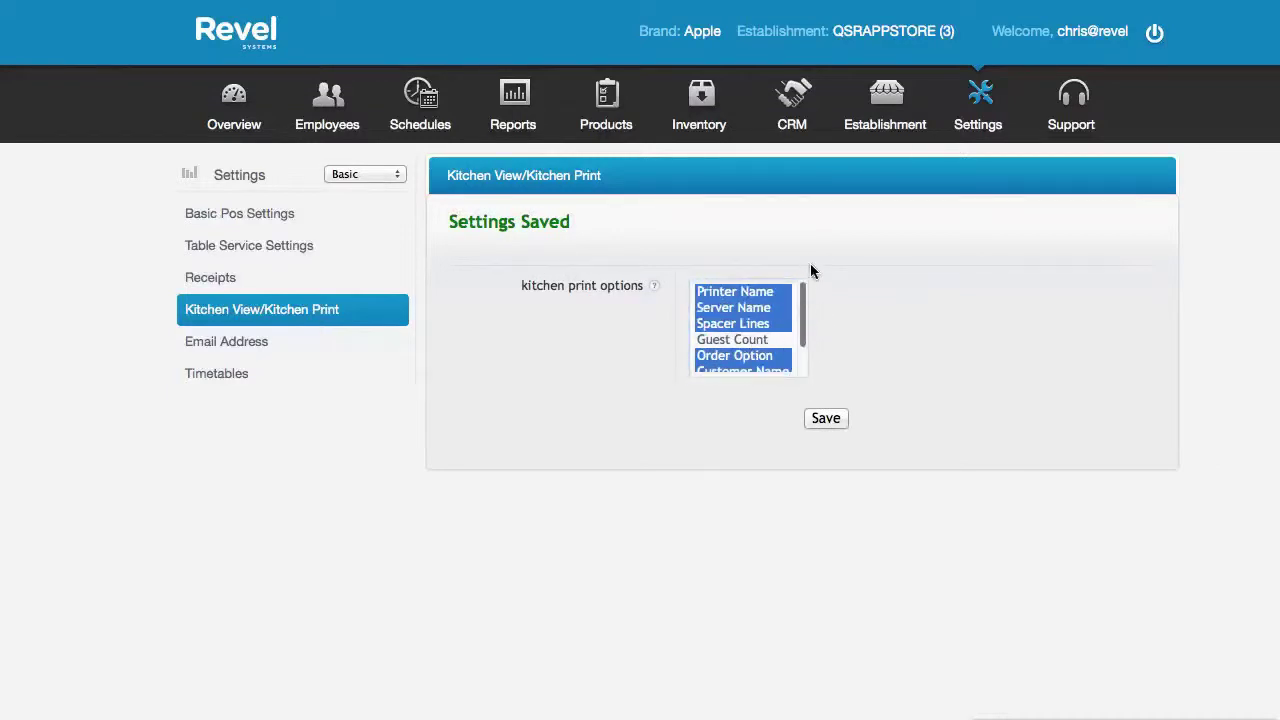
Step: Open the Email Address settings and read what each alert and report field does, including the Product Mix Daily Report formats
left_click(265, 342)
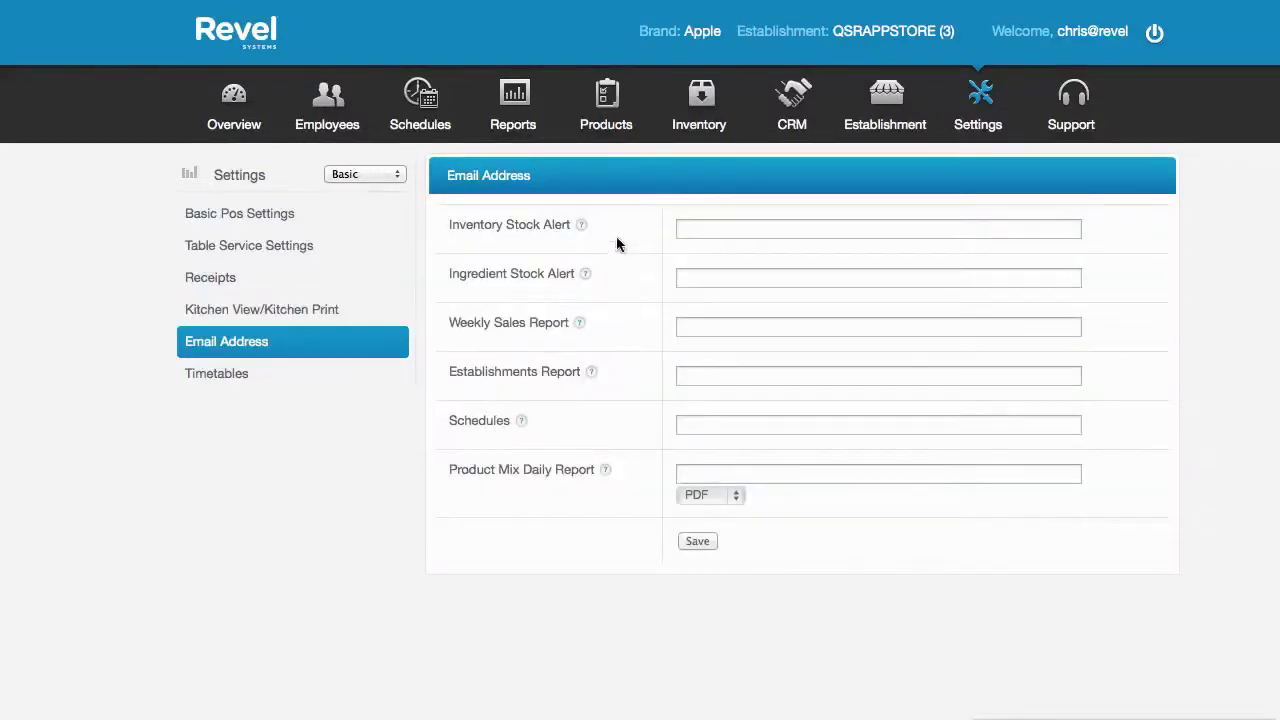
left_click_drag(446, 228, 594, 228)
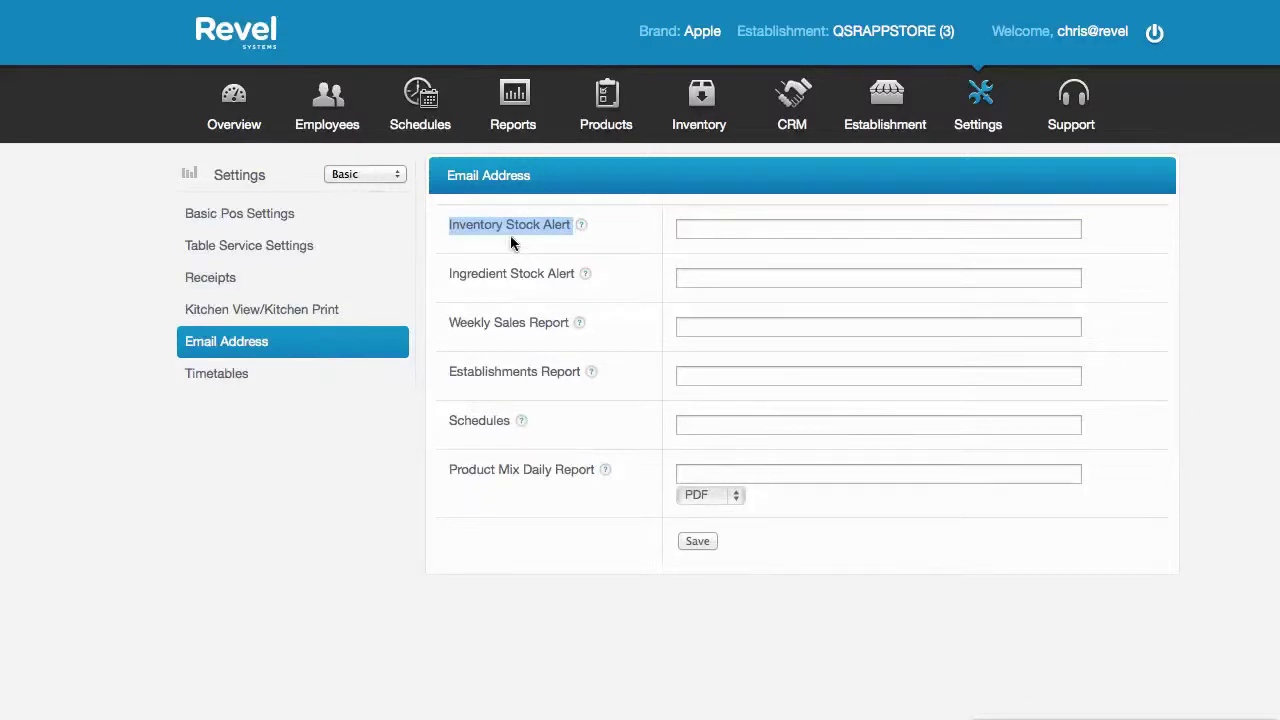
mouse_move(582, 272)
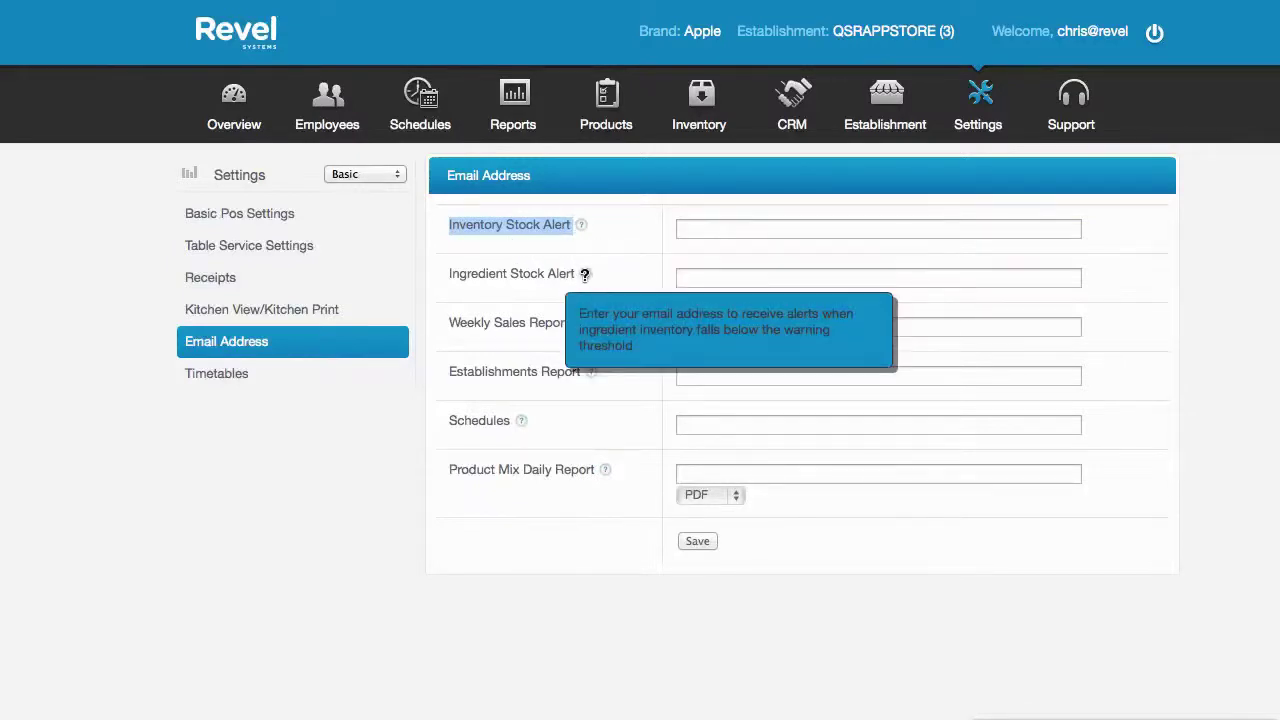
mouse_move(580, 323)
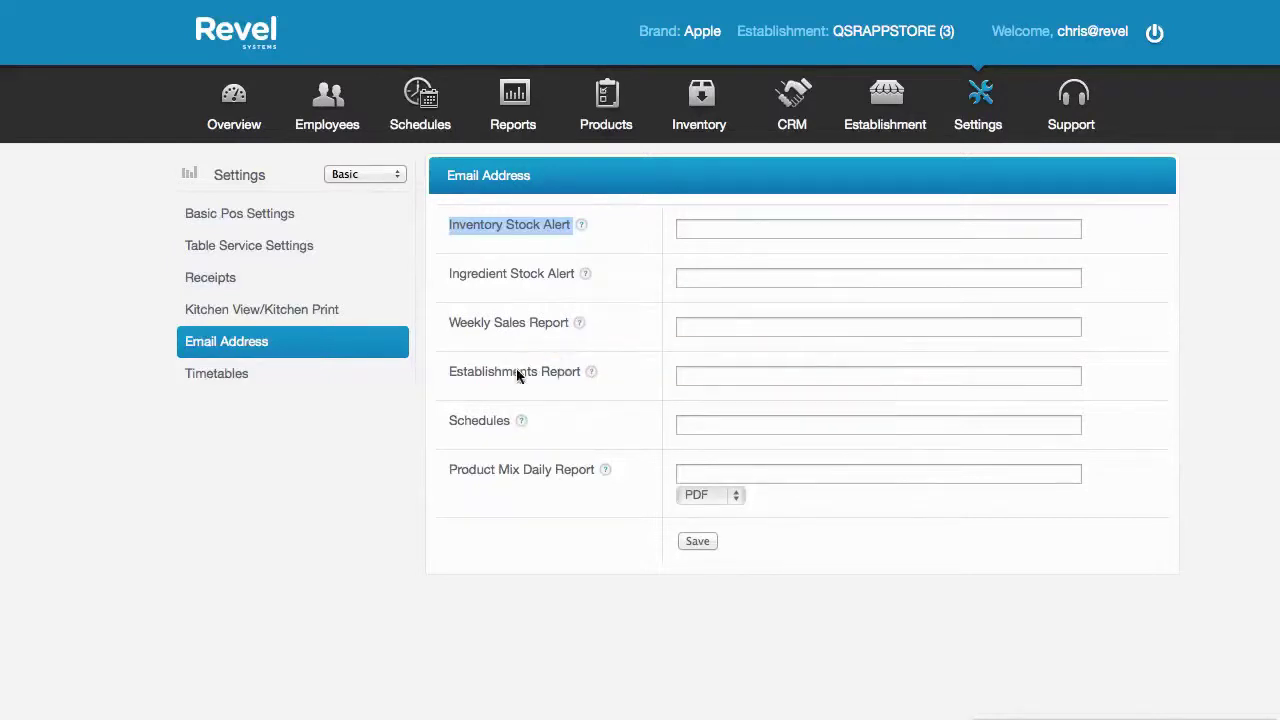
mouse_move(591, 371)
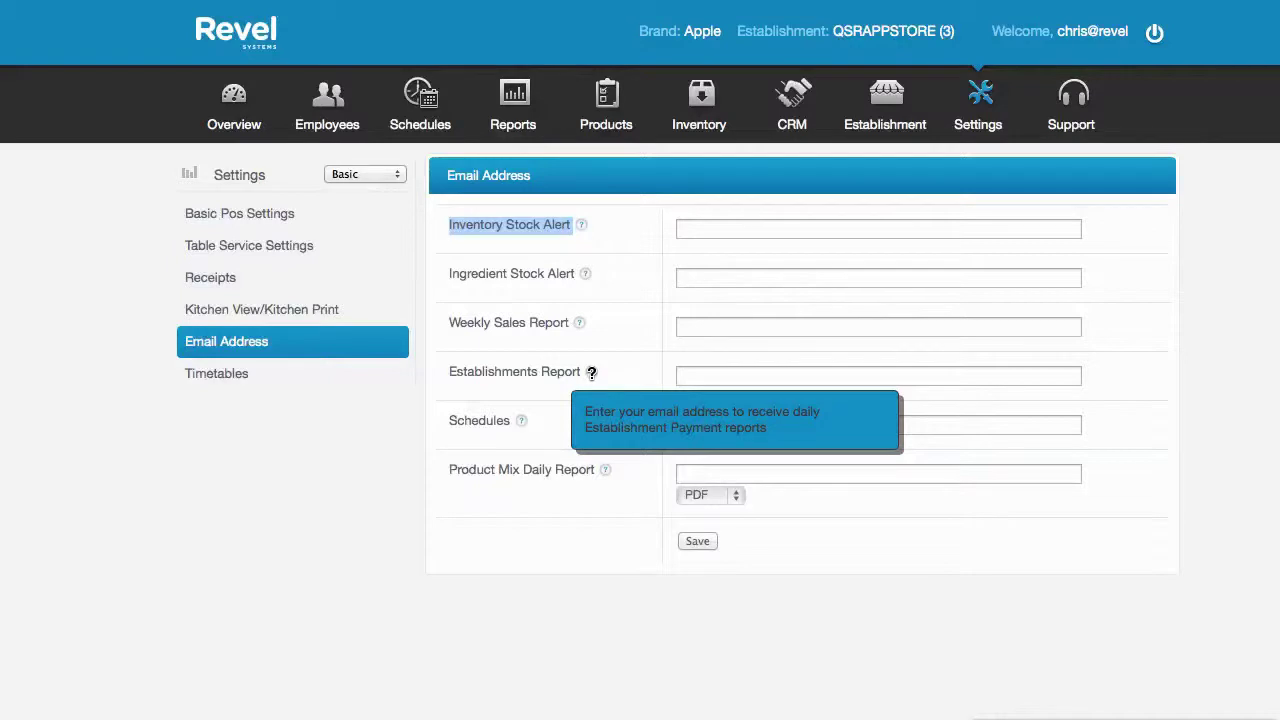
mouse_move(522, 421)
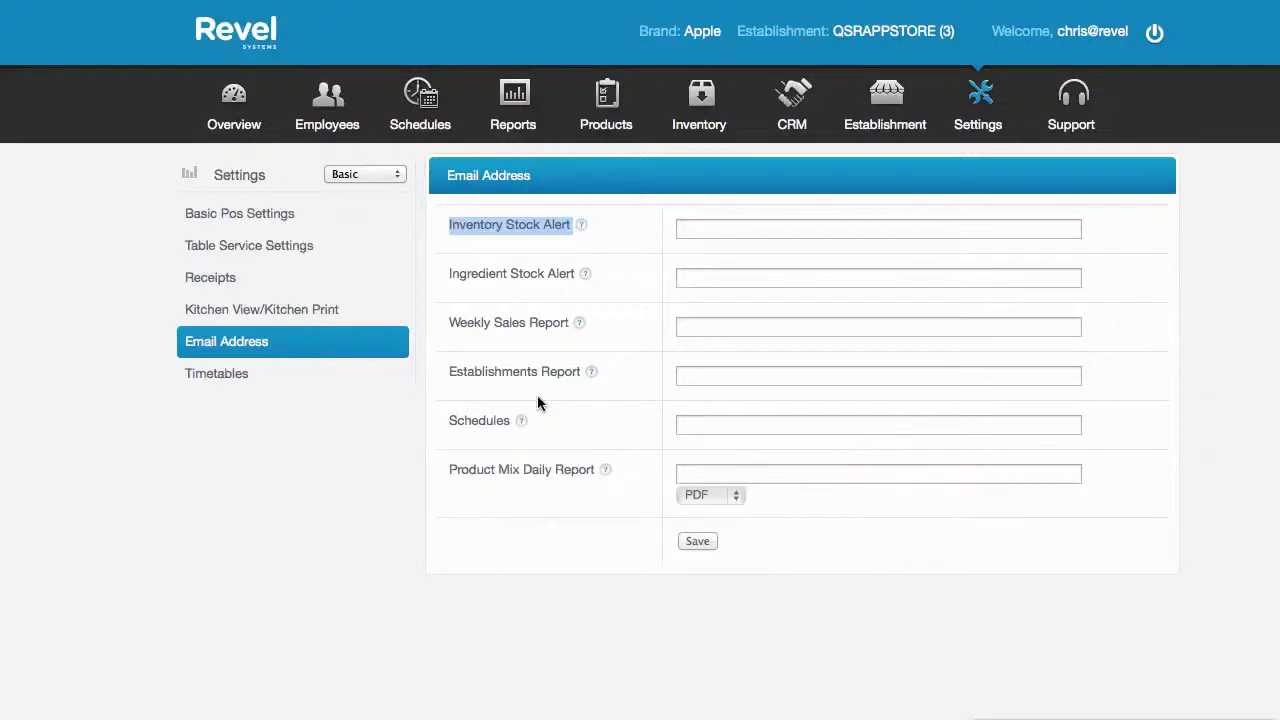
left_click_drag(449, 470, 607, 471)
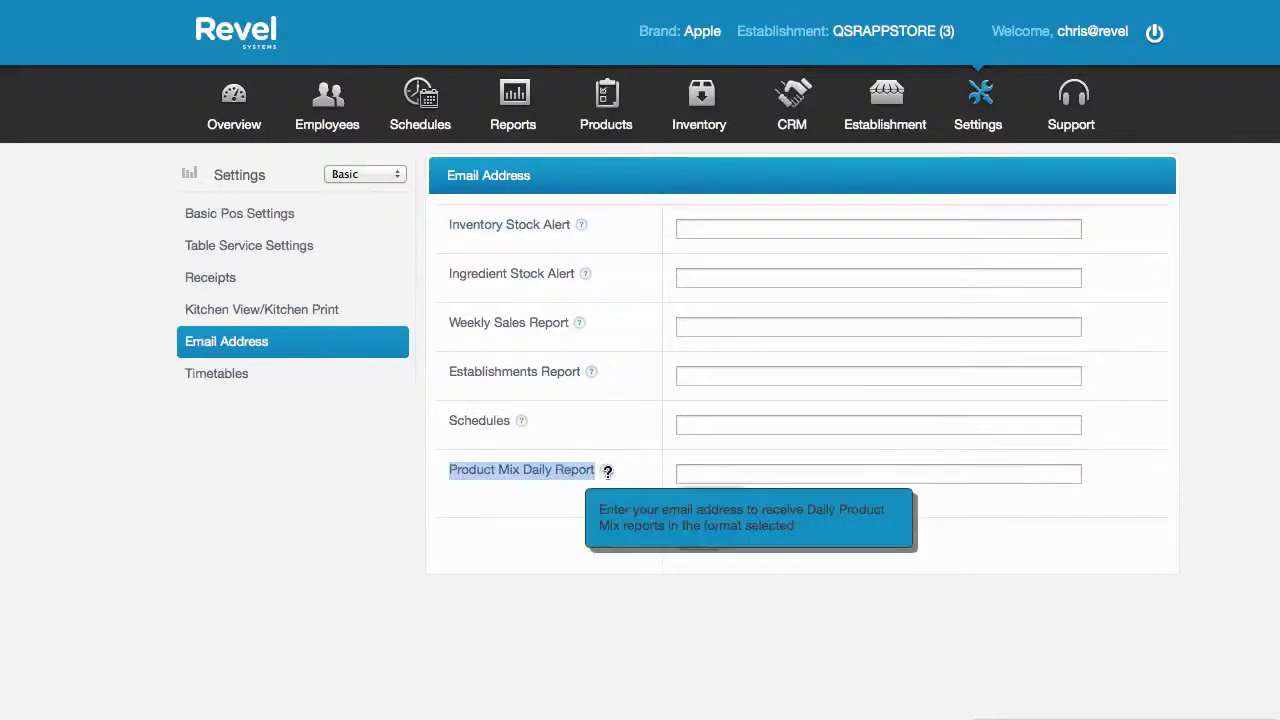
left_click(710, 497)
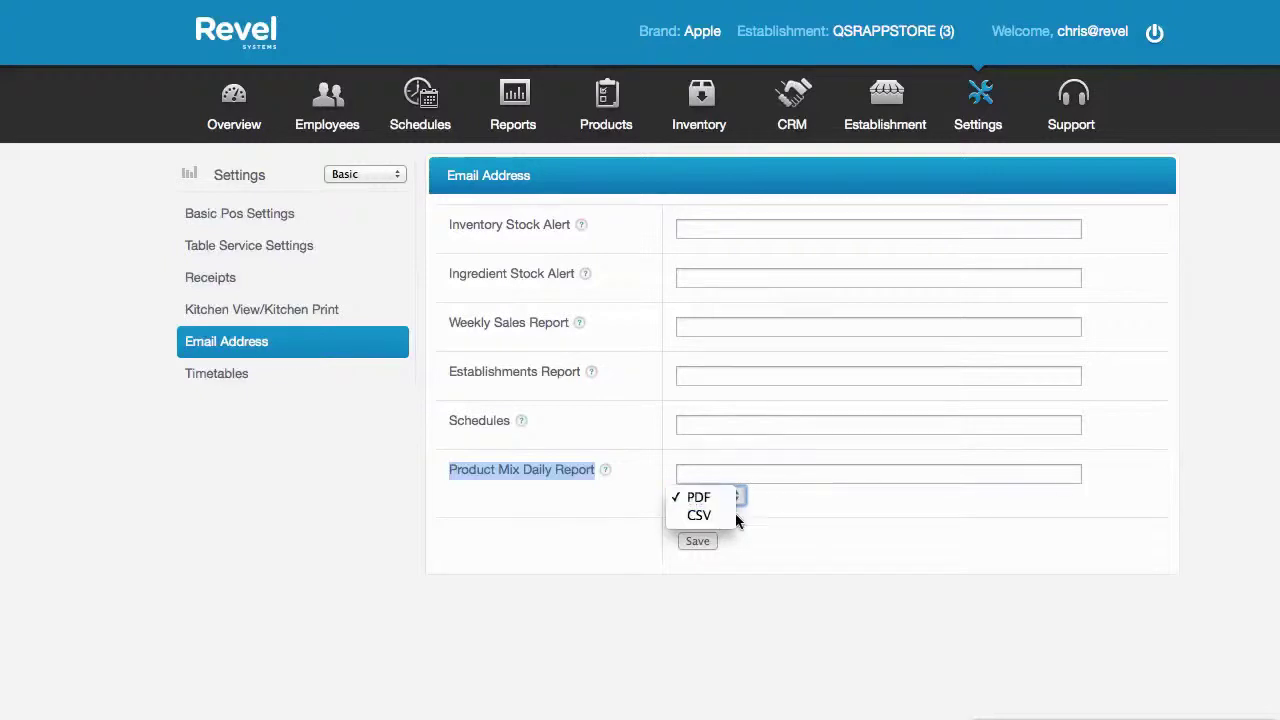
left_click(792, 508)
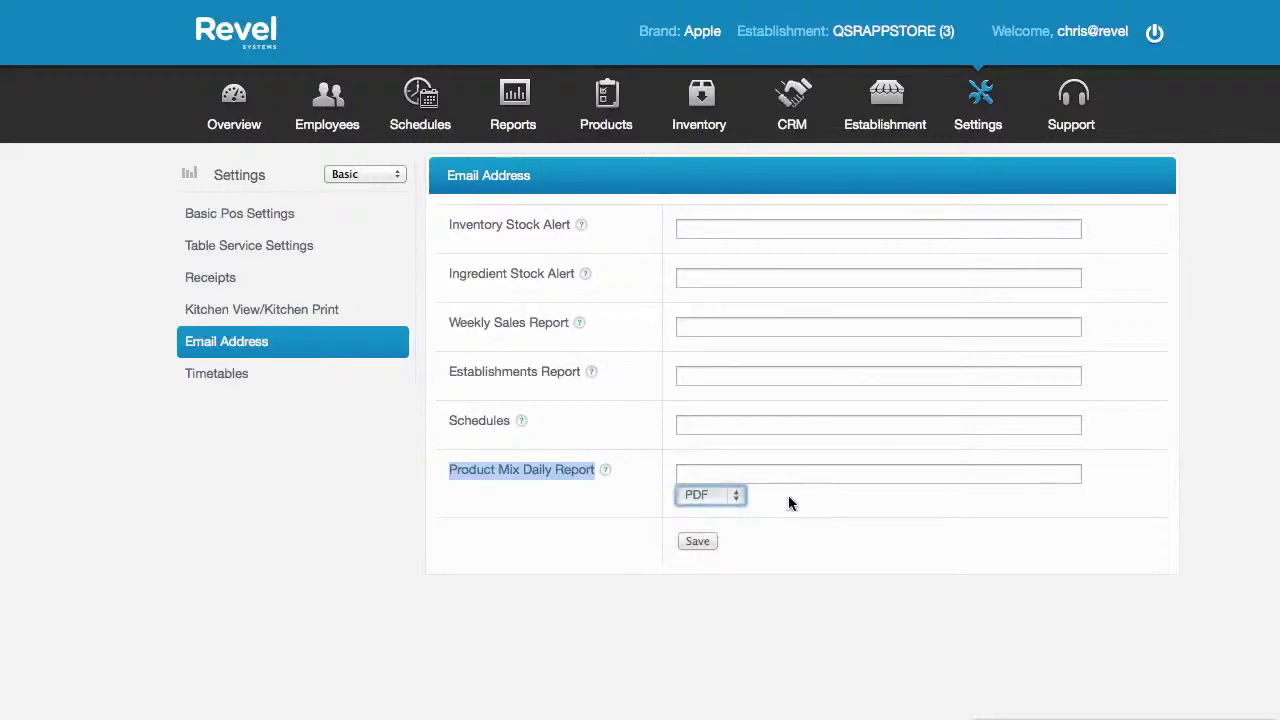
Step: Open the Timetables settings and review the existing timetable period's dates and the Holidays section
left_click(237, 367)
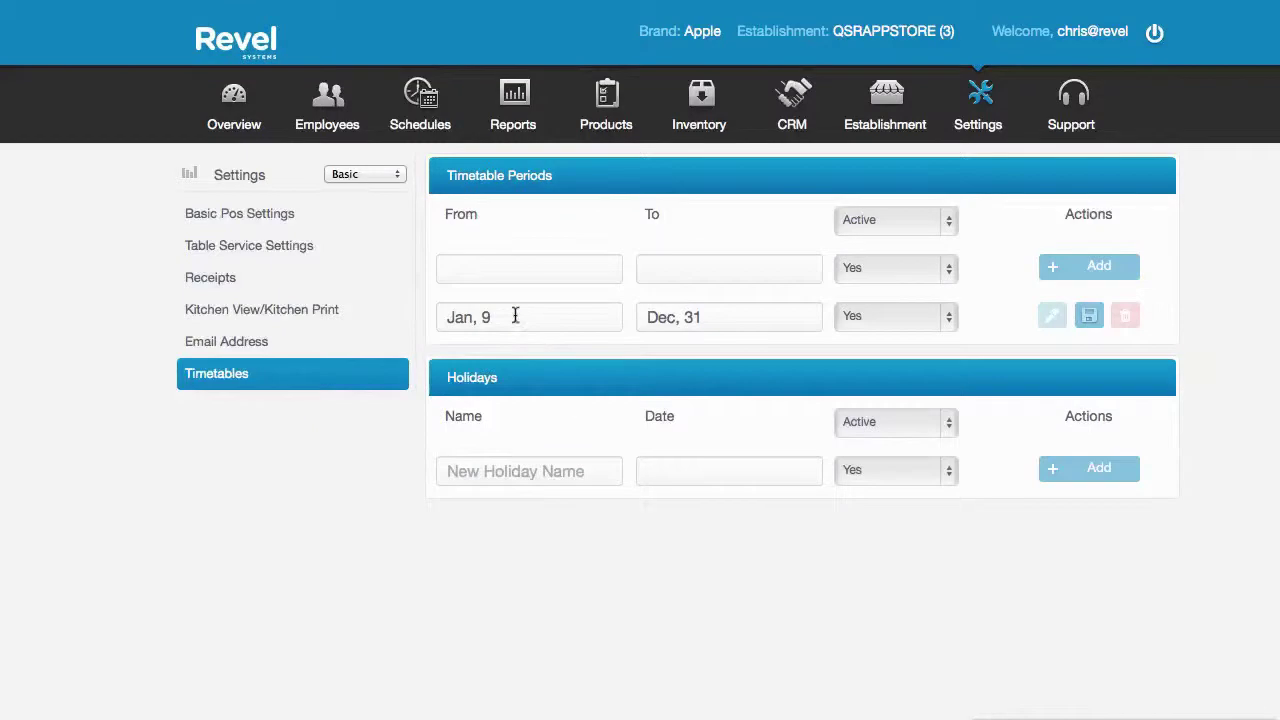
left_click_drag(495, 321, 443, 317)
left_click_drag(711, 317, 636, 317)
left_click(578, 390)
Step: Check the available settings levels, keep Basic, and return to the Basic Pos Settings
left_click(366, 176)
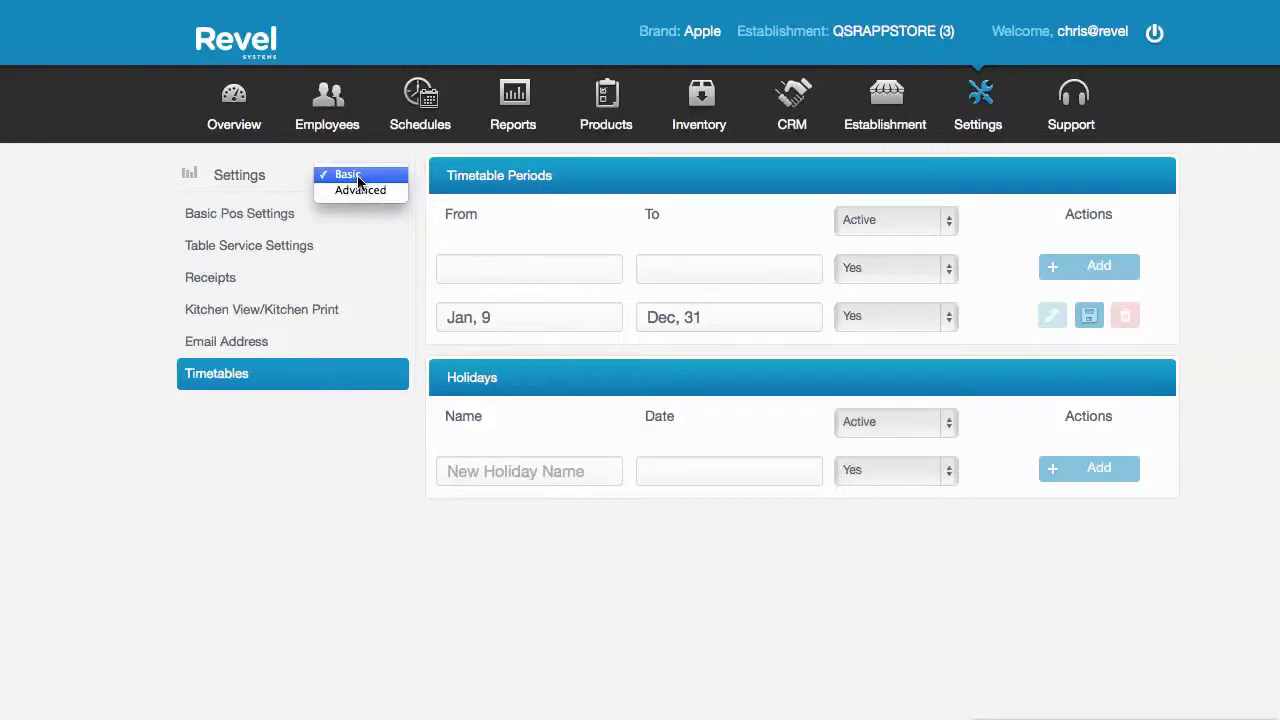
left_click(358, 178)
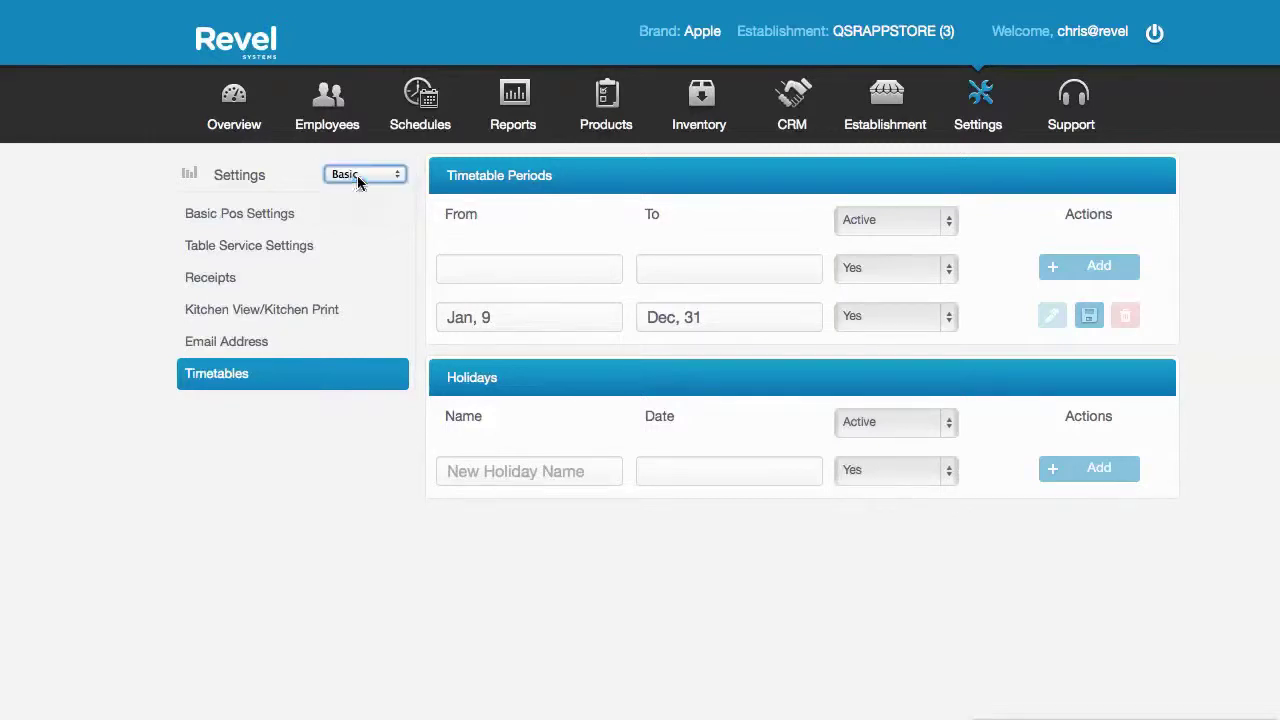
left_click(263, 214)
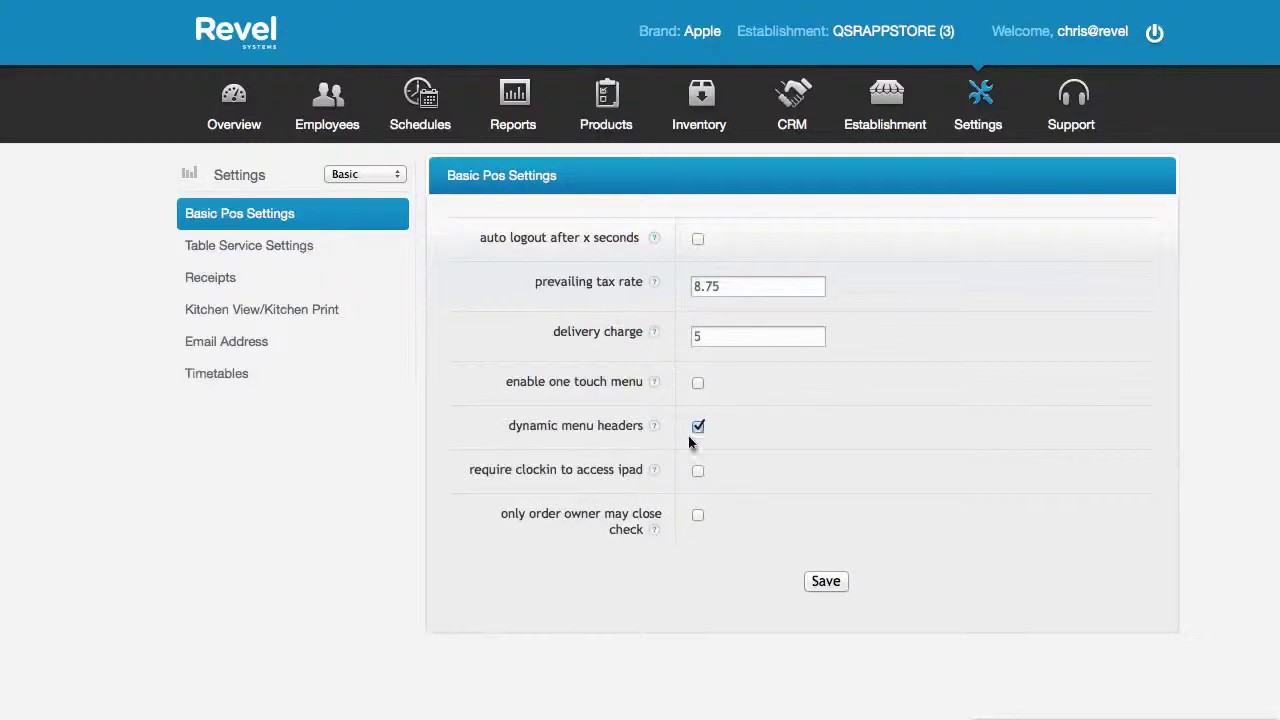